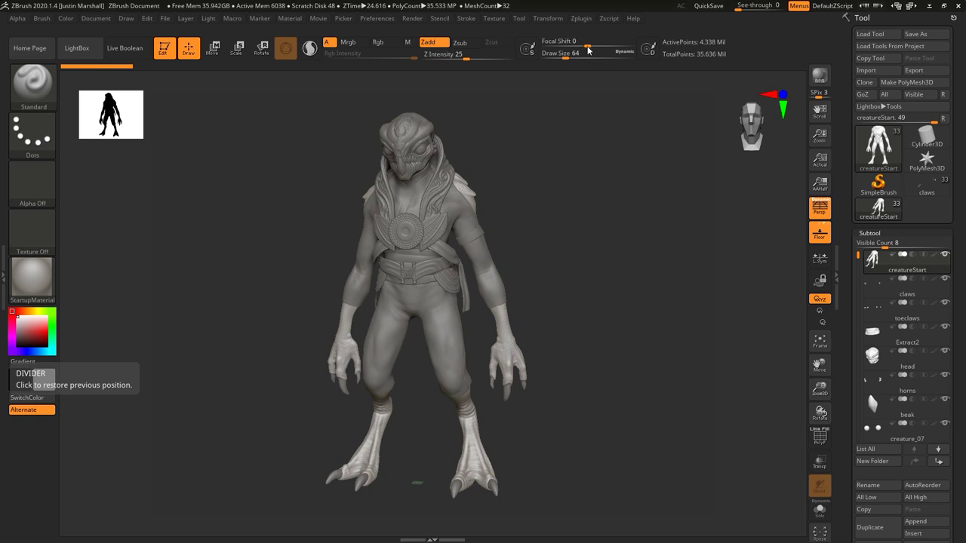
Step: Enable Freeze borders in Decimation Master and pre-process all visible subtools
left_click(581, 19)
left_click(637, 121)
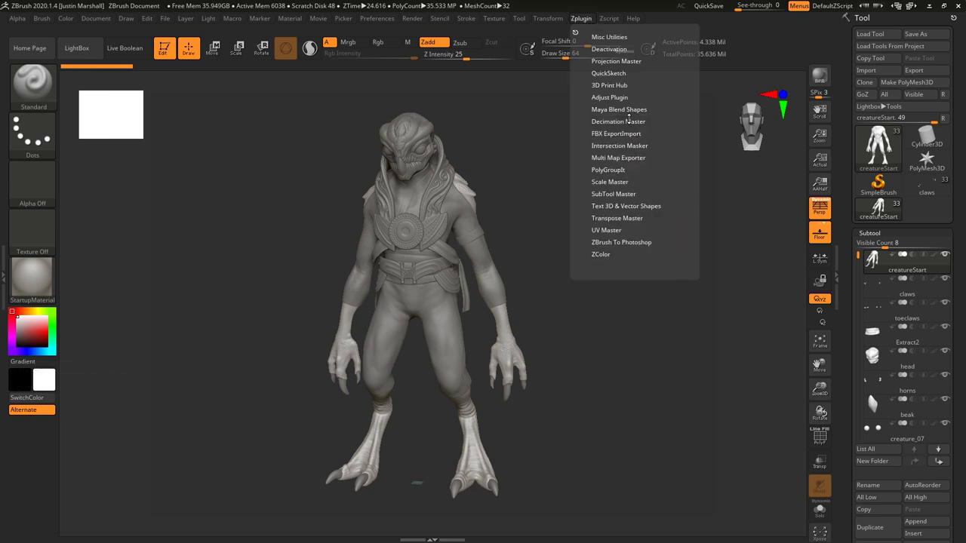
left_click(628, 121)
left_click(634, 144)
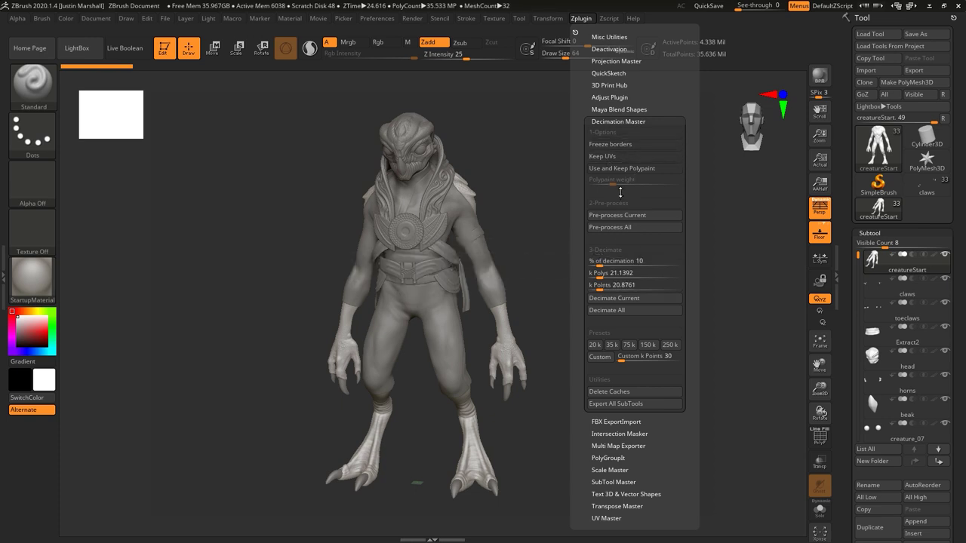
left_click(630, 145)
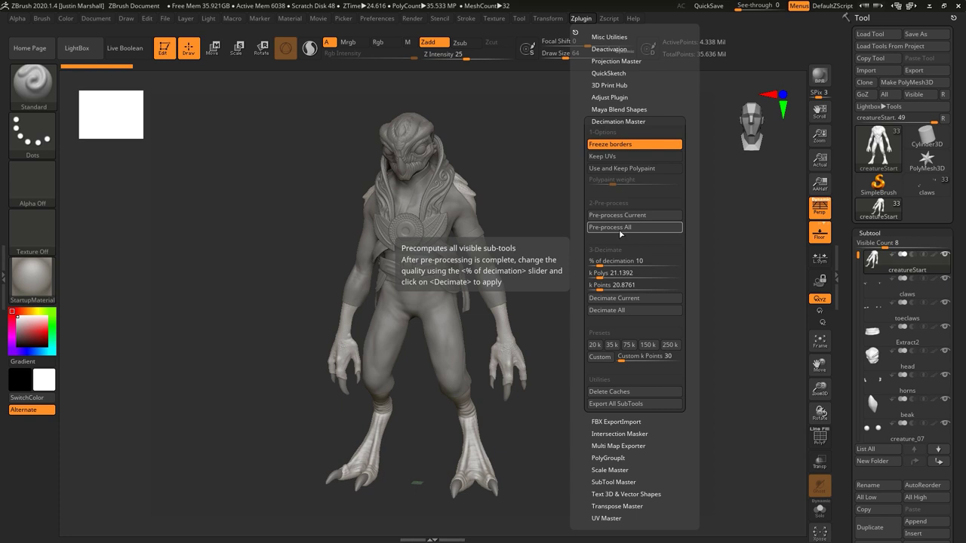
left_click(618, 227)
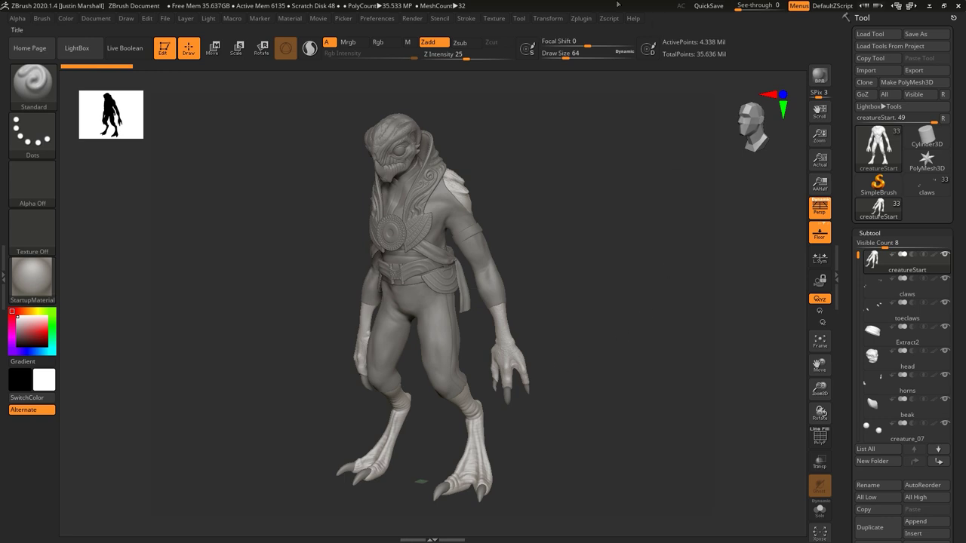
Step: Set the percentage of decimation to 20 and decimate all visible subtools
left_click(581, 19)
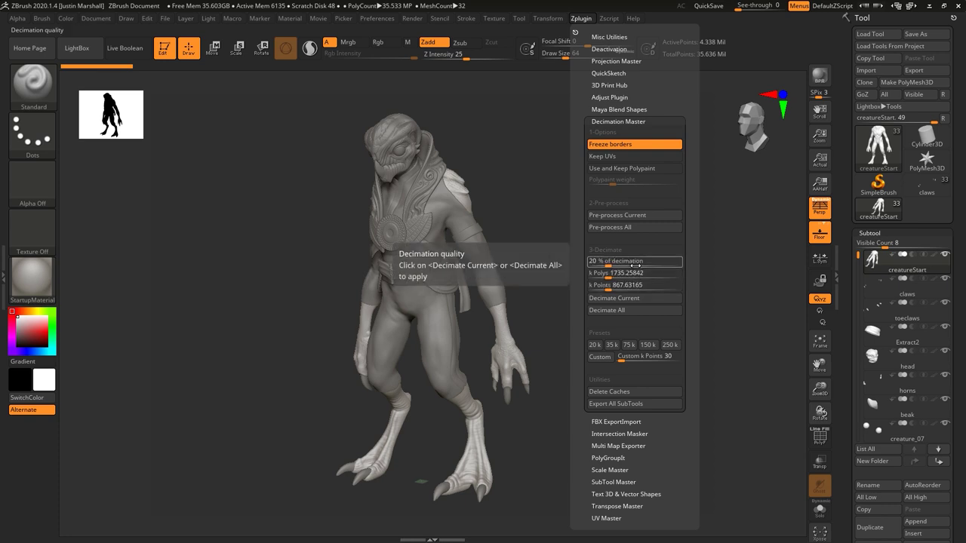
left_click(619, 313)
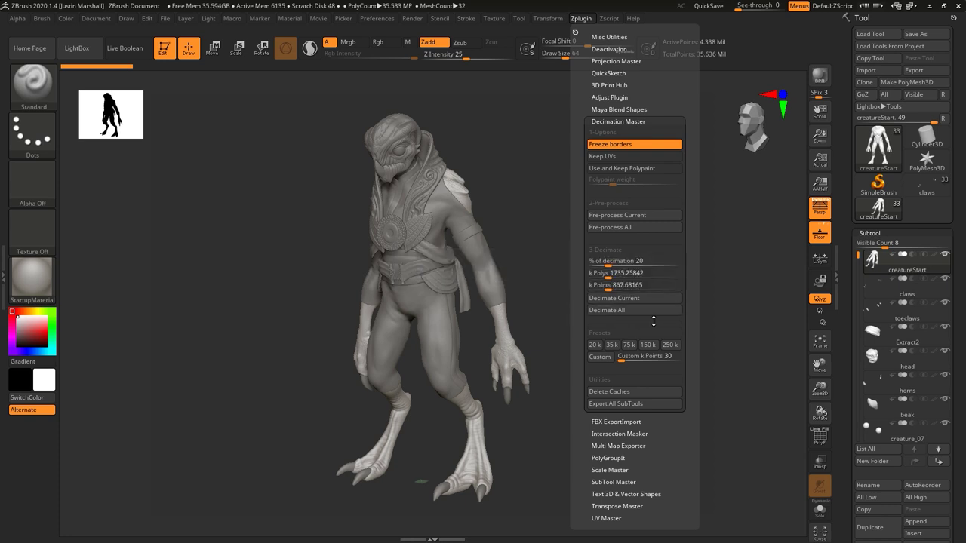
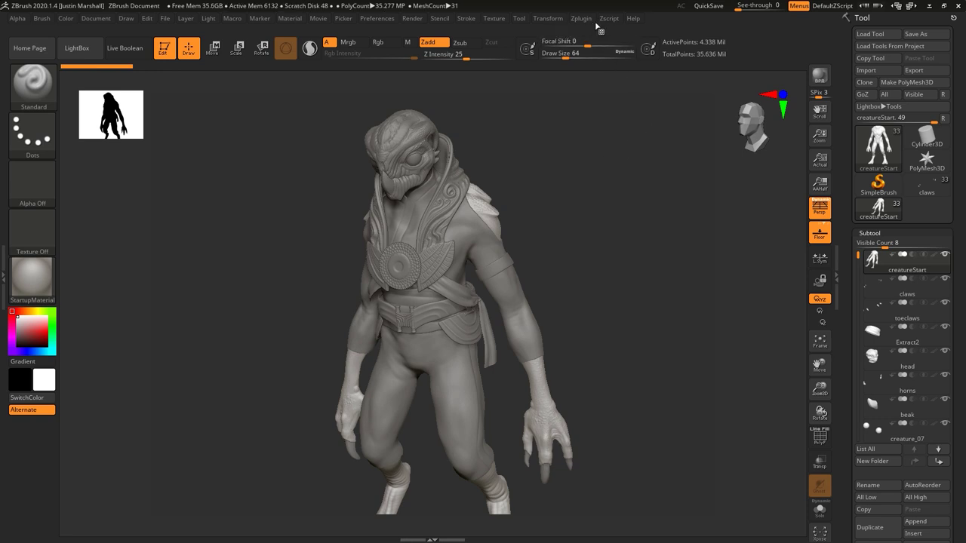
left_click(582, 19)
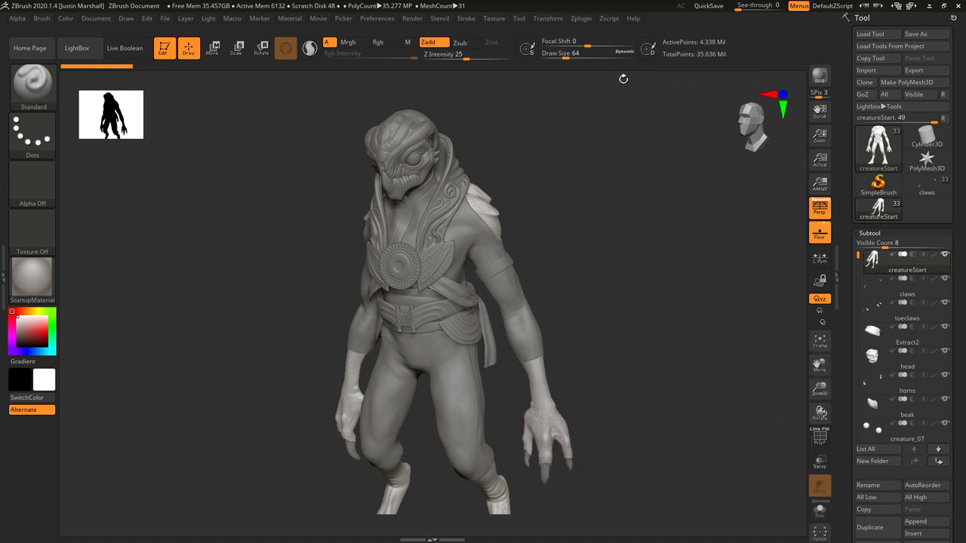
left_click(581, 18)
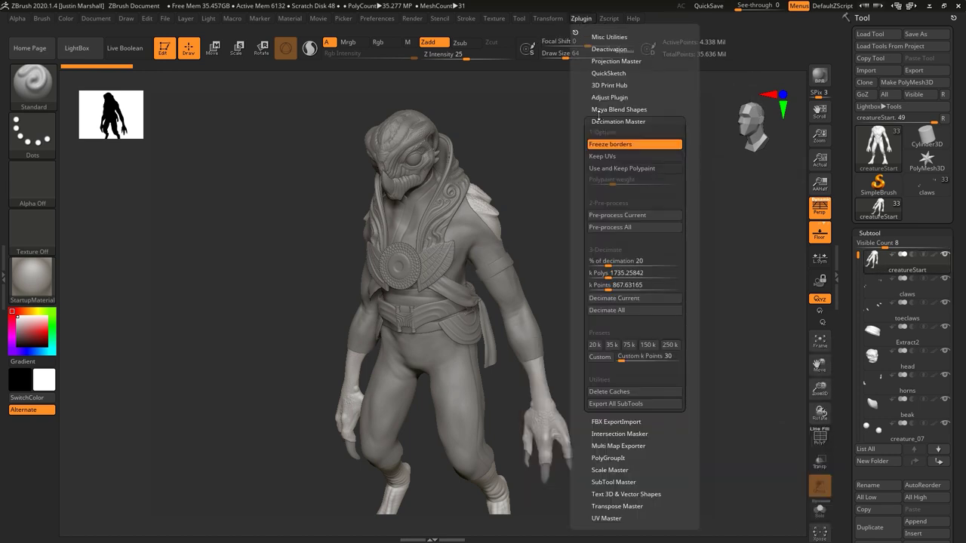
left_click(626, 312)
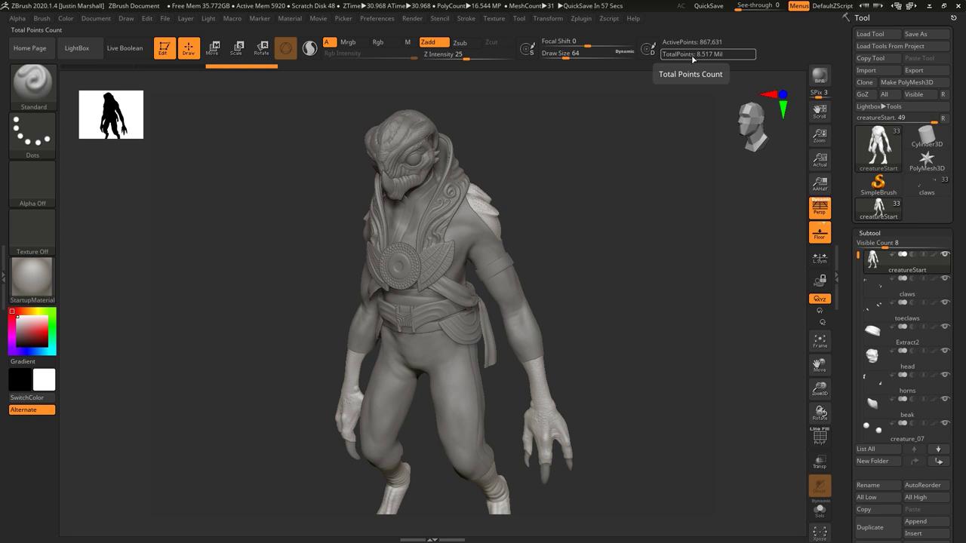
Step: Show the polyframe wireframe on the creature's upper body and make the jumpsuit the active subtool
mouse_move(890, 263)
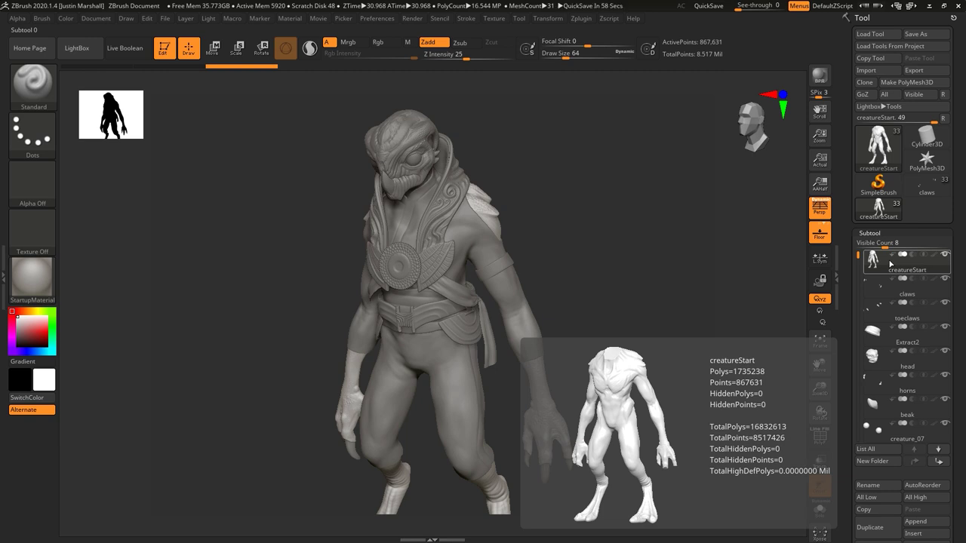
mouse_move(891, 291)
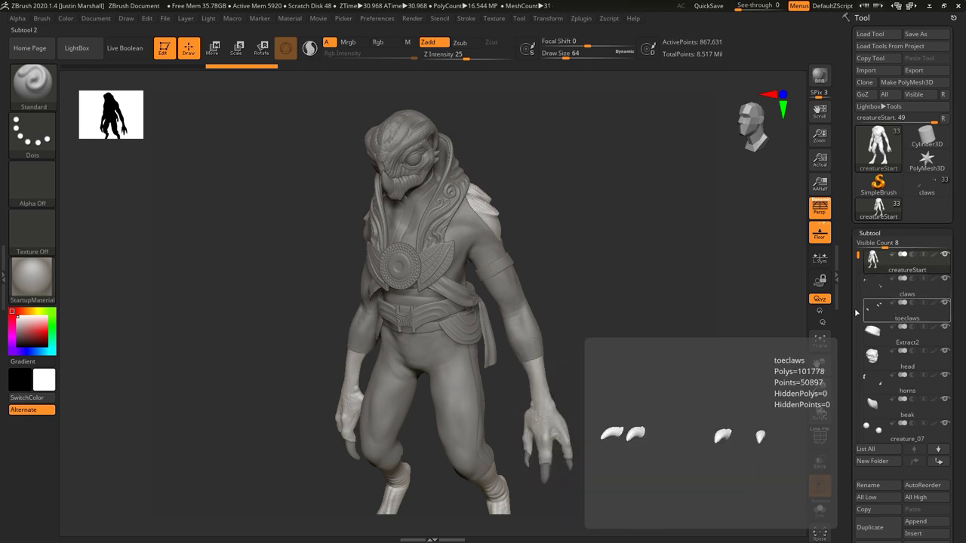
left_click_drag(603, 292, 554, 169)
left_click_drag(617, 254, 659, 247)
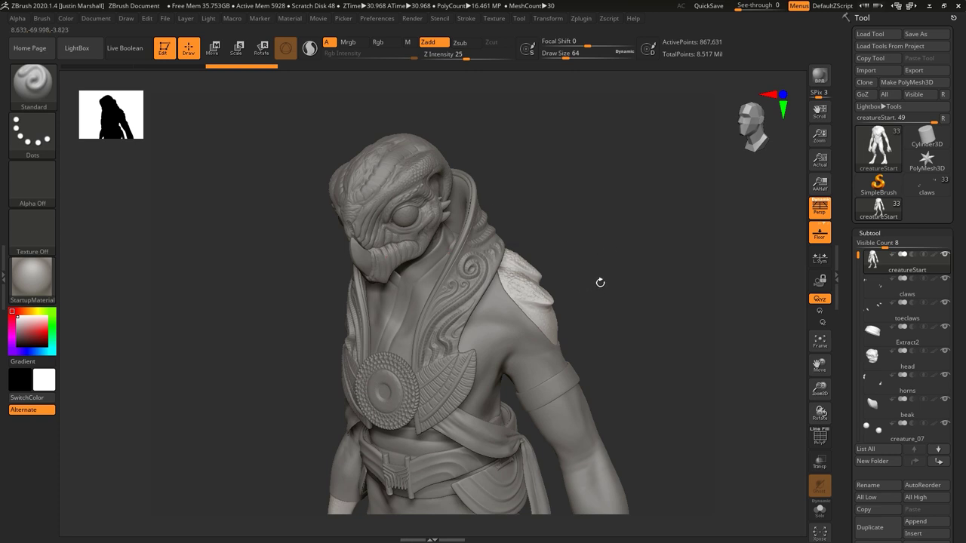
left_click_drag(630, 234, 631, 216)
left_click(819, 436)
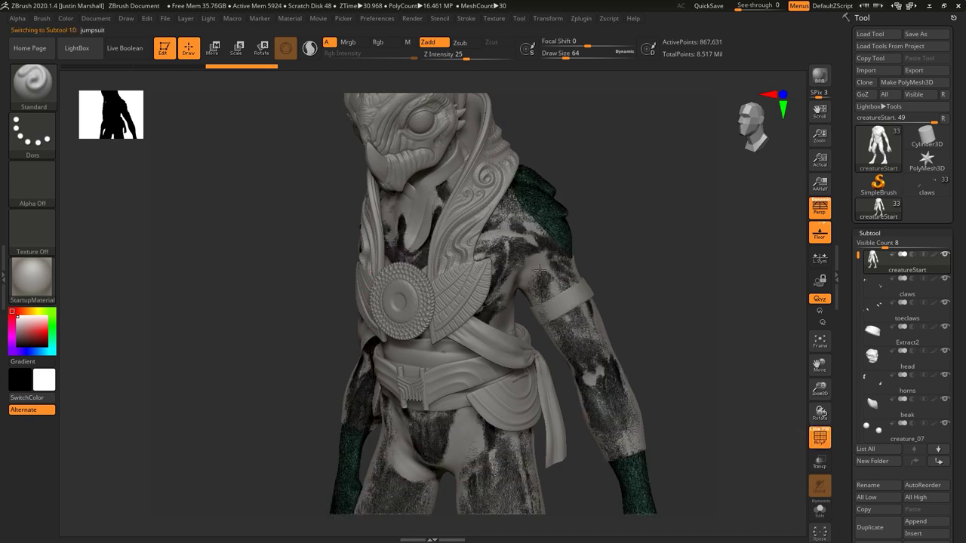
mouse_move(678, 253)
left_mouse_down()
mouse_move(685, 249)
mouse_move(671, 252)
mouse_move(673, 263)
mouse_move(694, 274)
mouse_move(727, 276)
mouse_move(697, 275)
mouse_move(587, 95)
left_mouse_up()
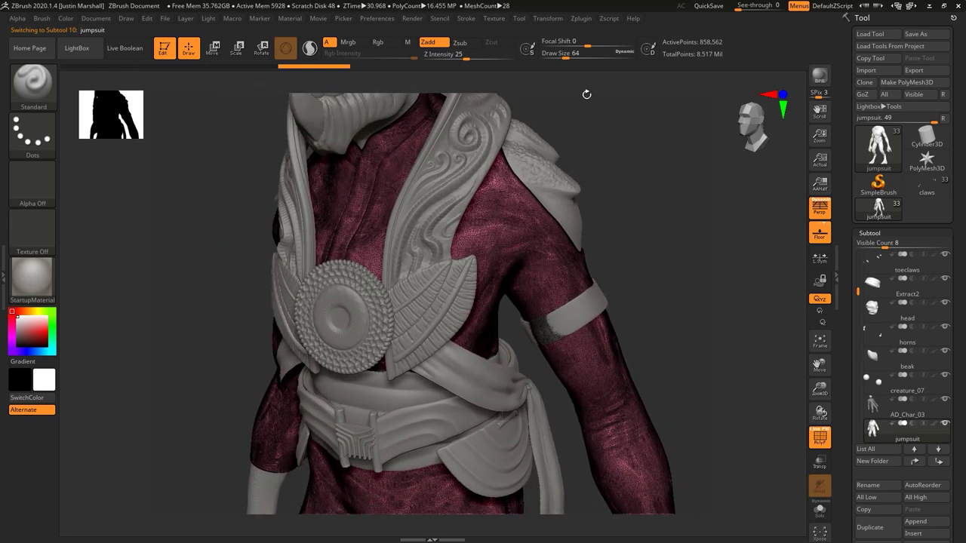
Step: Decimate only the jumpsuit subtool at 10% and hide the polyframe wireframe
left_click(581, 18)
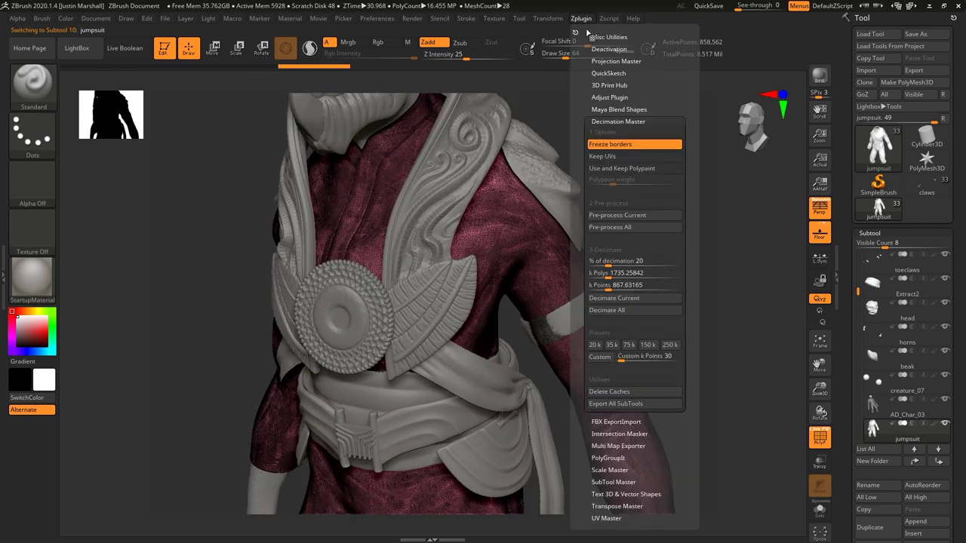
left_click(627, 260)
type("10")
key("Return")
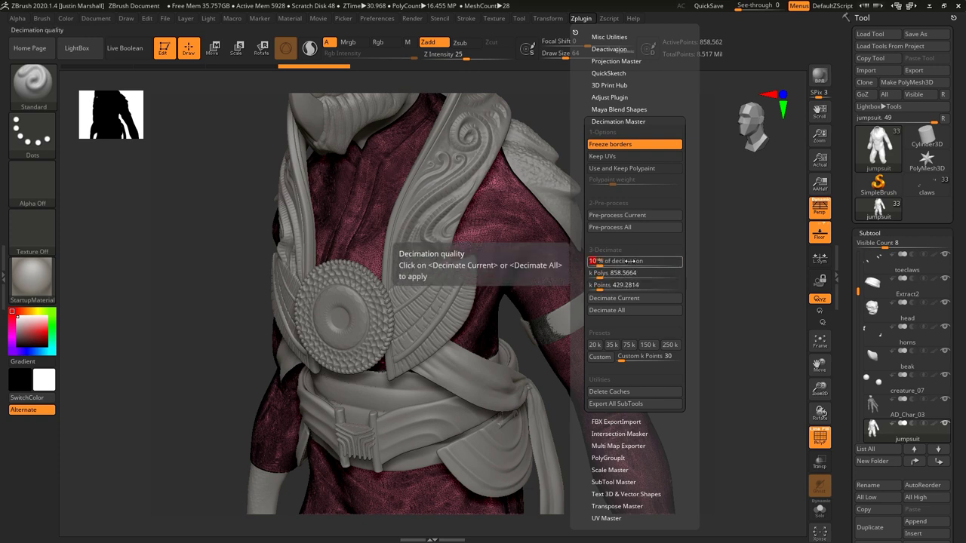
left_click(632, 299)
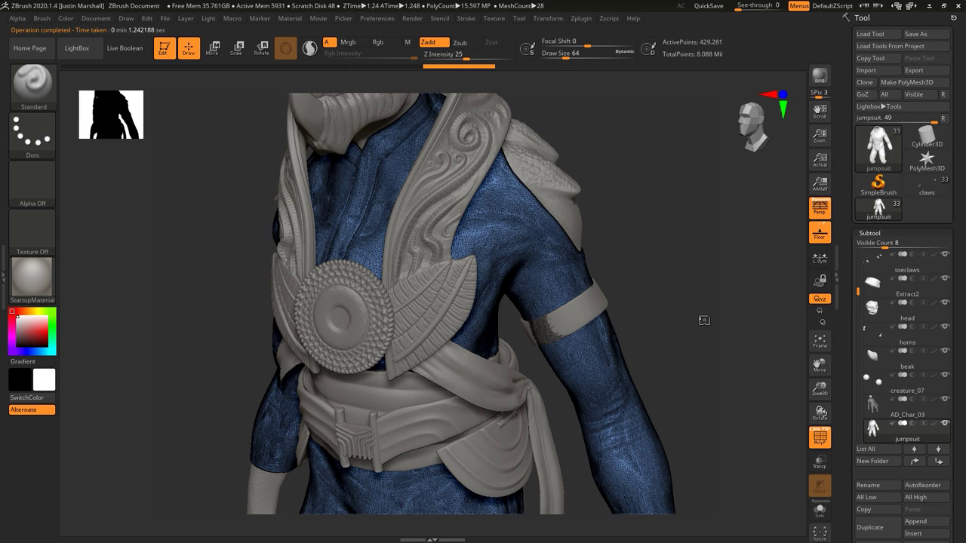
left_click(819, 437)
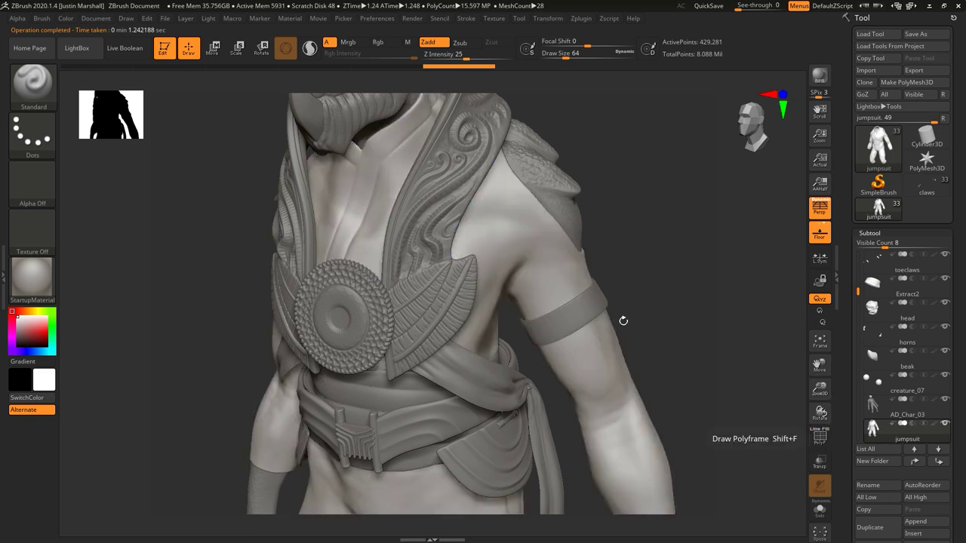
left_click_drag(658, 222, 669, 219)
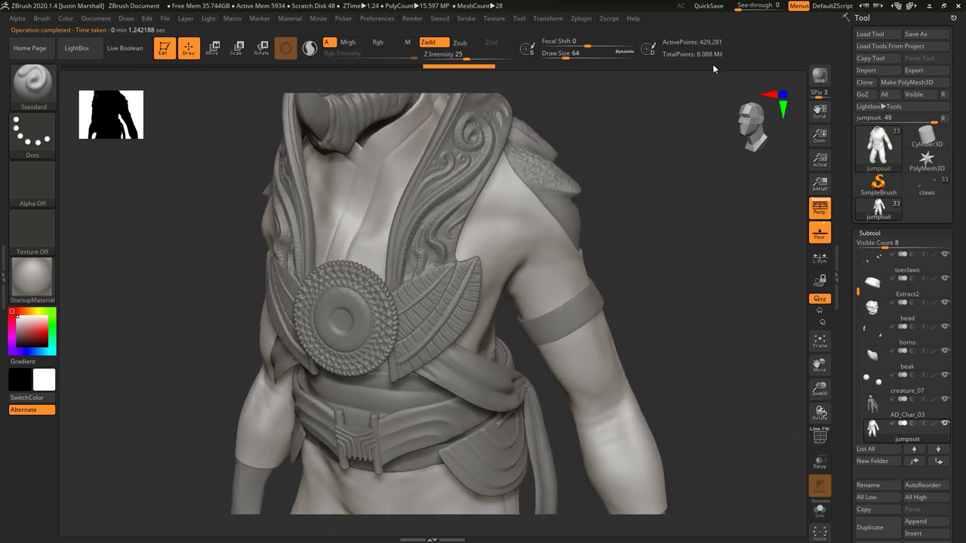
Step: Select the cowl_wood_final subtool, check its wireframe density, and decimate it at 10%
left_click(458, 180, "alt")
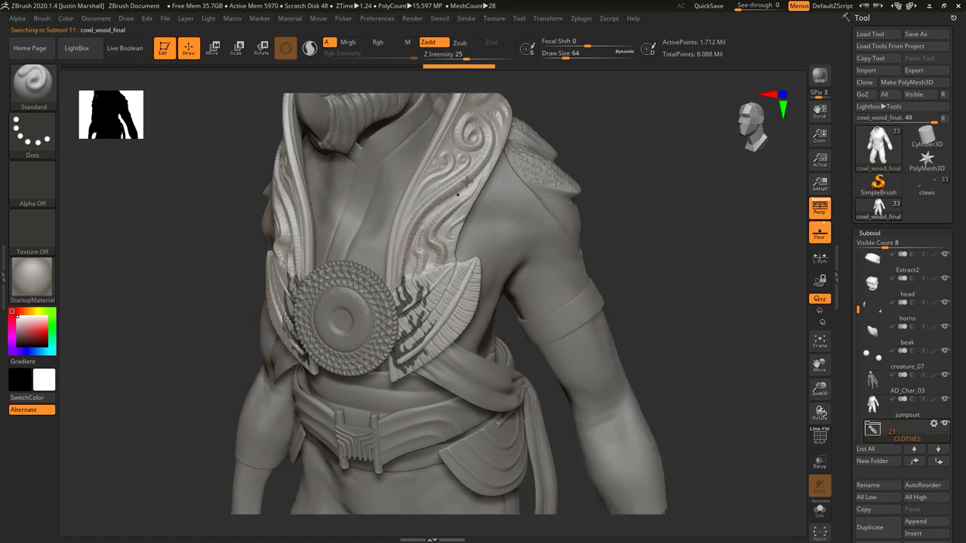
left_click(819, 437)
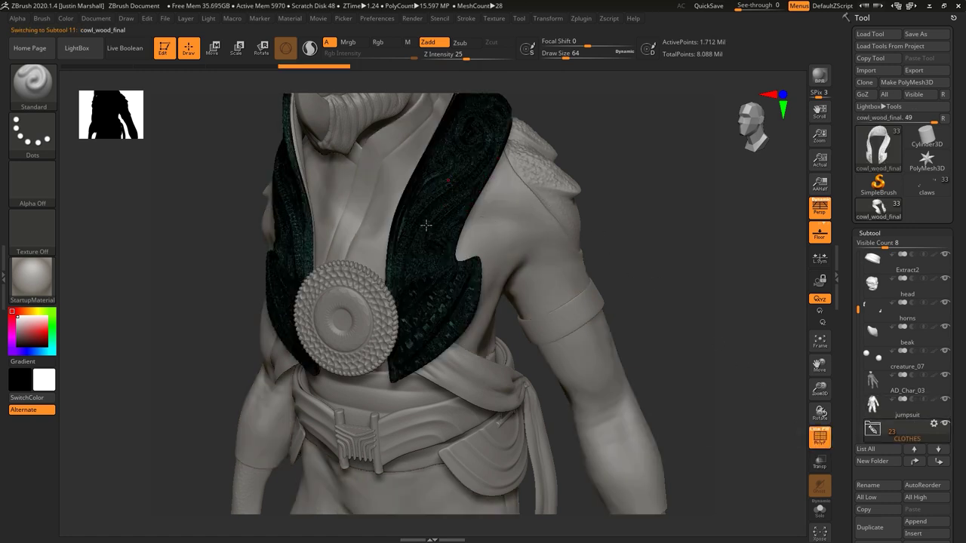
left_click(820, 437)
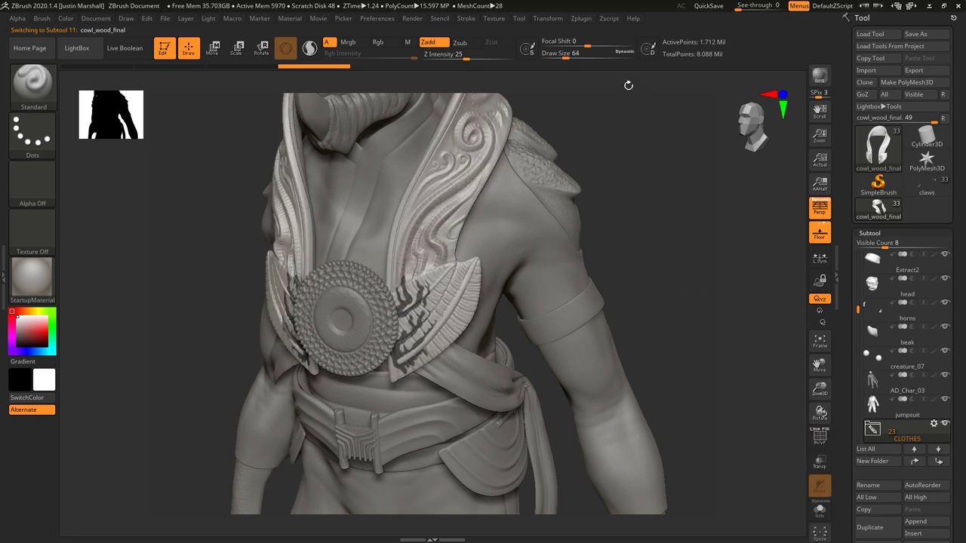
left_click(590, 20)
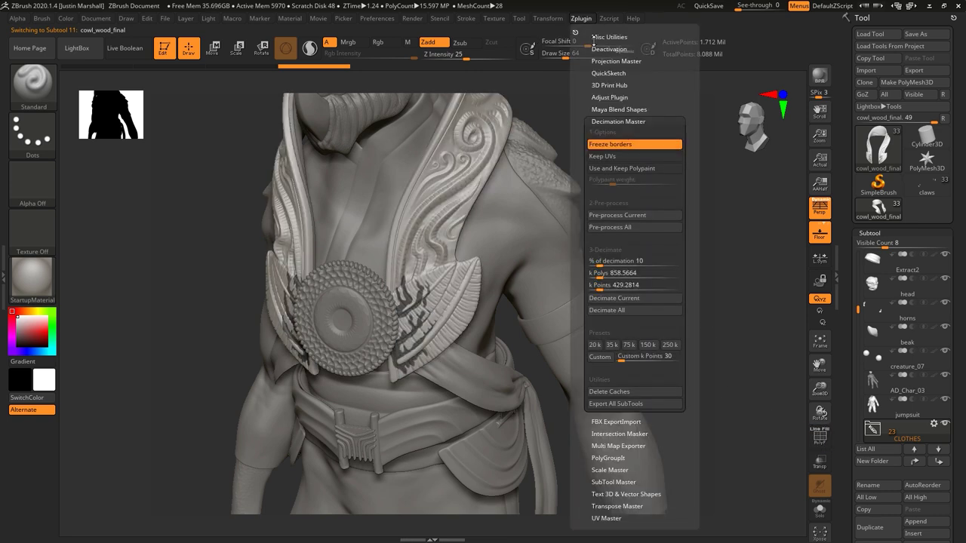
left_click(633, 299)
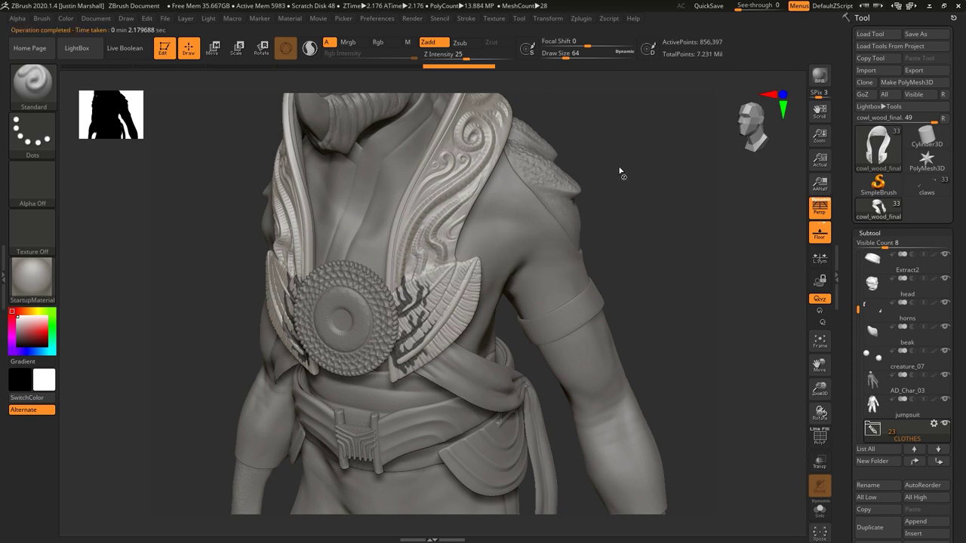
Step: Select the head subtool and decimate it at 10%
mouse_move(574, 170)
left_mouse_down()
mouse_move(694, 241)
mouse_move(679, 218)
mouse_move(629, 194)
mouse_move(649, 316)
mouse_move(413, 169)
left_mouse_up()
left_click(412, 170, "alt")
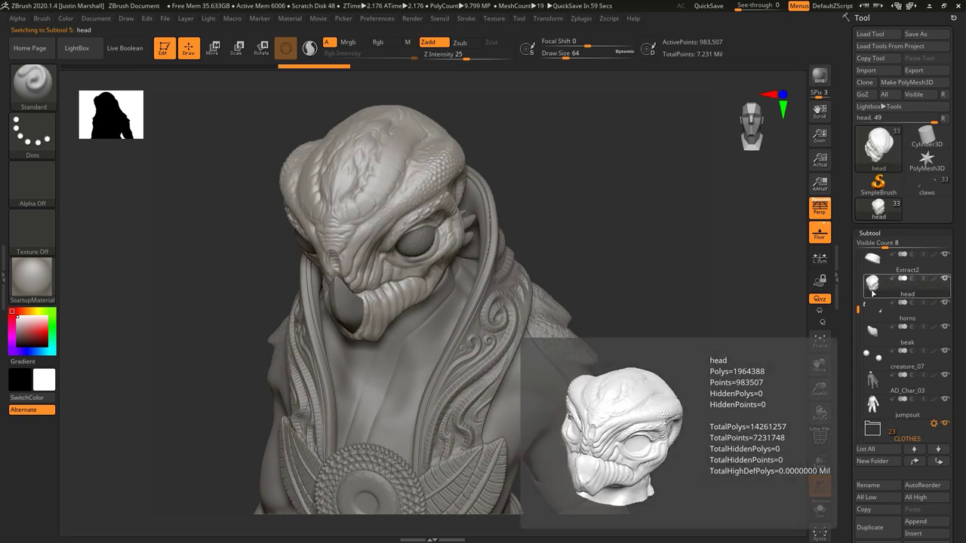
left_click(580, 18)
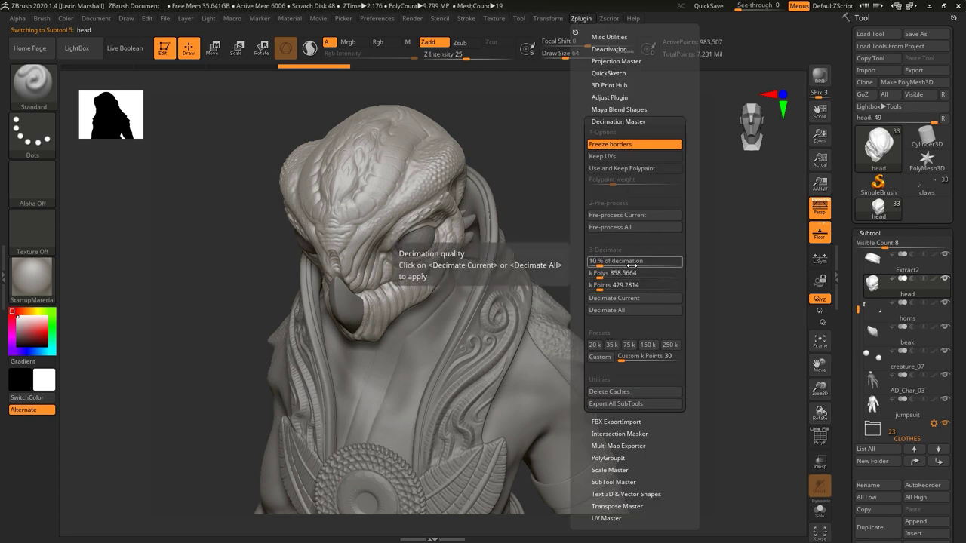
left_click(632, 298)
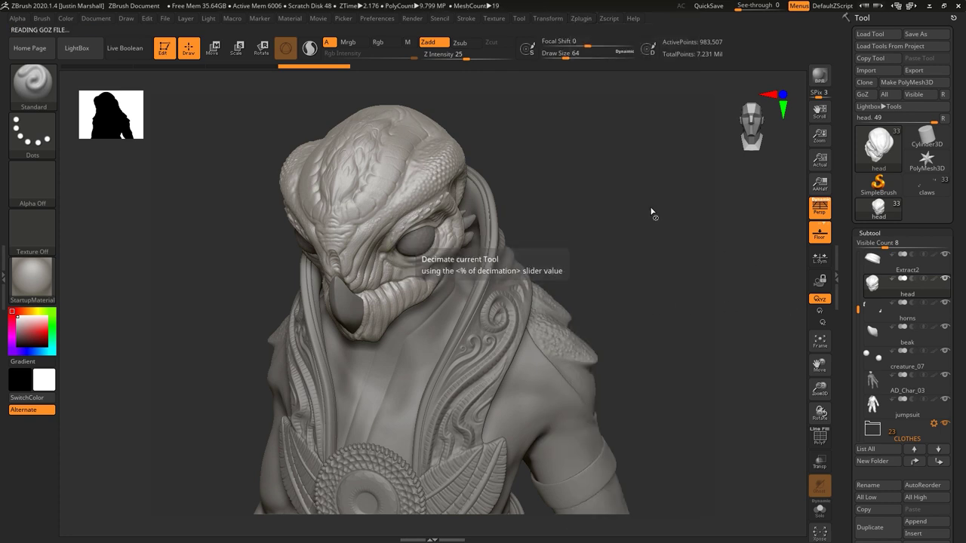
left_click_drag(650, 221, 664, 179)
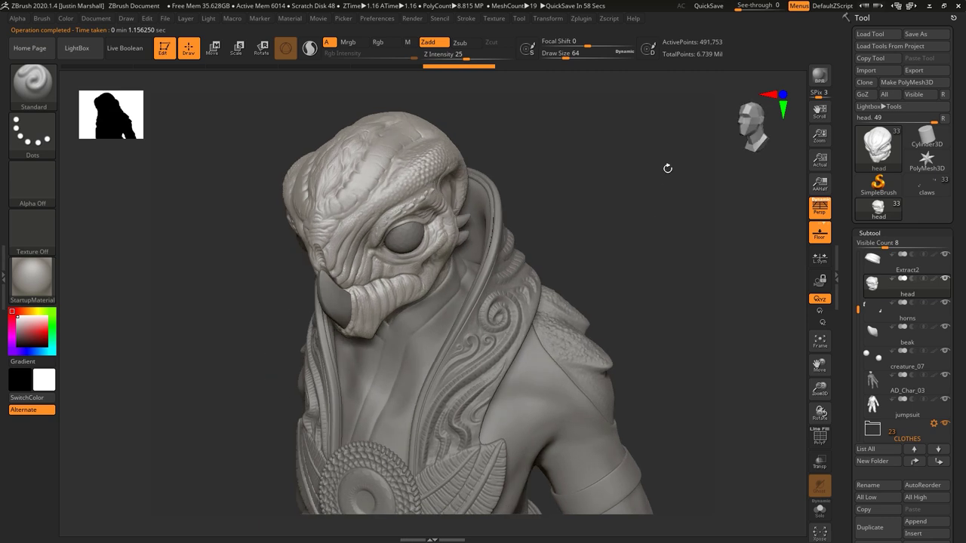
Step: Select the creatureStart body subtool and decimate it at 10%
mouse_move(694, 252)
left_mouse_down()
mouse_move(664, 252)
mouse_move(651, 166)
mouse_move(661, 186)
left_mouse_up()
left_click(580, 155, "alt")
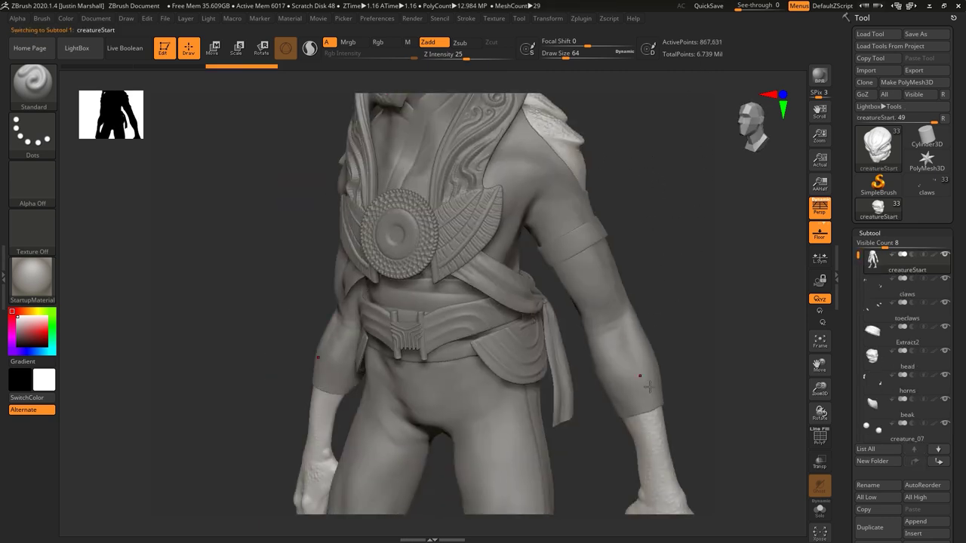
mouse_move(702, 344)
left_mouse_down()
mouse_move(672, 339)
mouse_move(679, 248)
mouse_move(681, 279)
mouse_move(672, 208)
left_mouse_up()
left_click(581, 18)
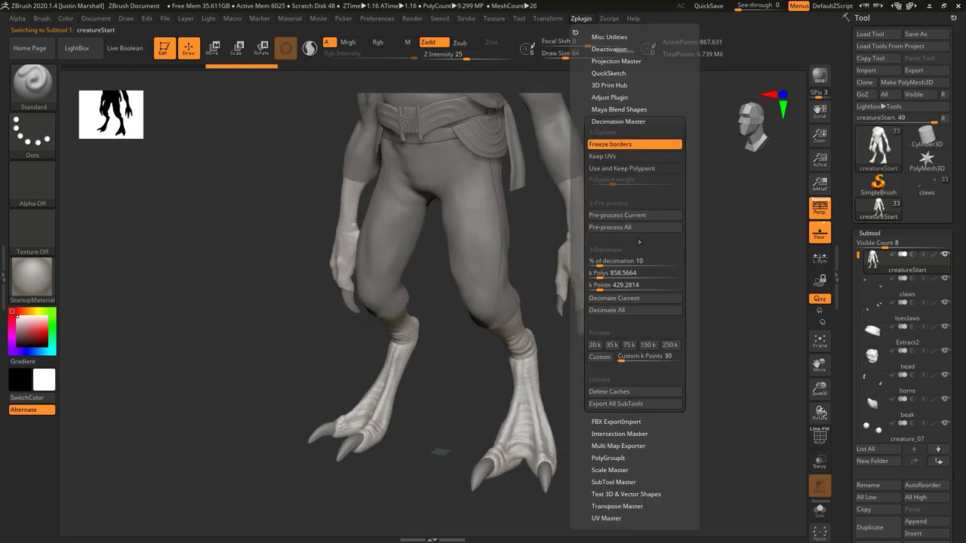
left_click(633, 299)
Step: Select the belt_wood subtool and check the polygon counts of the CLOTHES folder and its belt parts
left_click(456, 231, "alt")
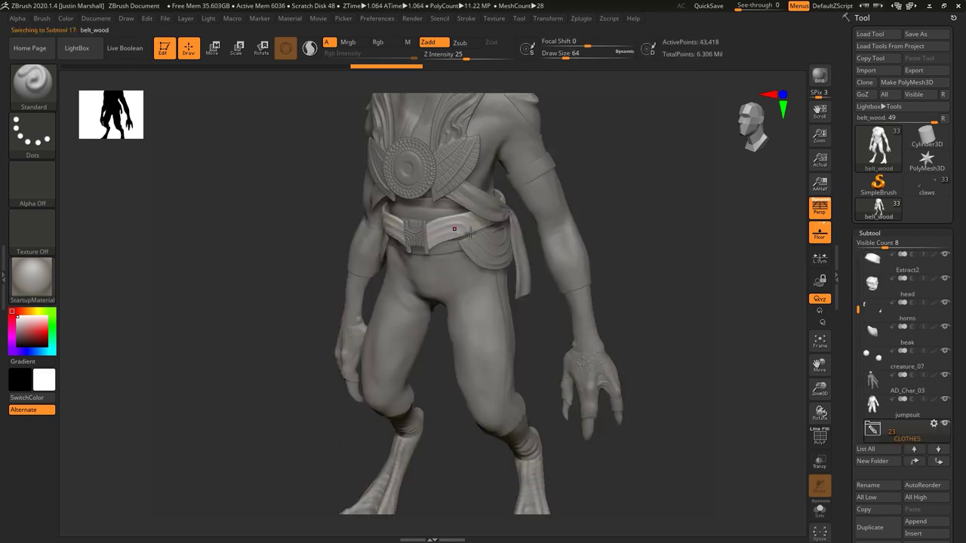
mouse_move(883, 432)
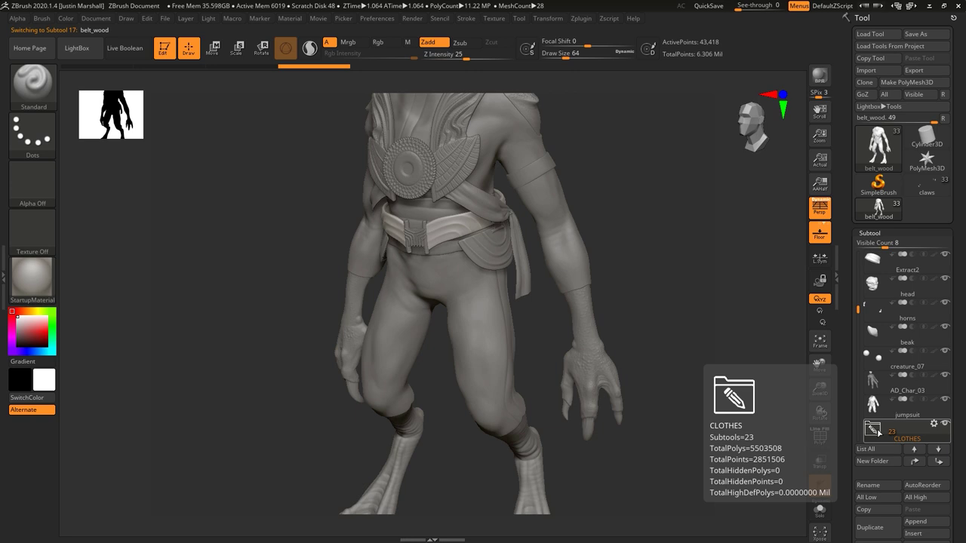
left_click_drag(856, 272, 860, 331)
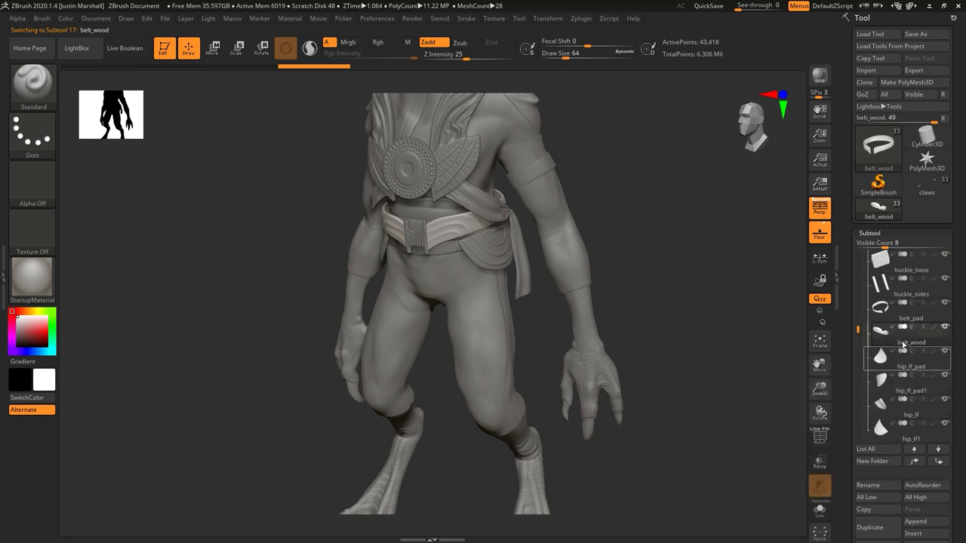
mouse_move(905, 337)
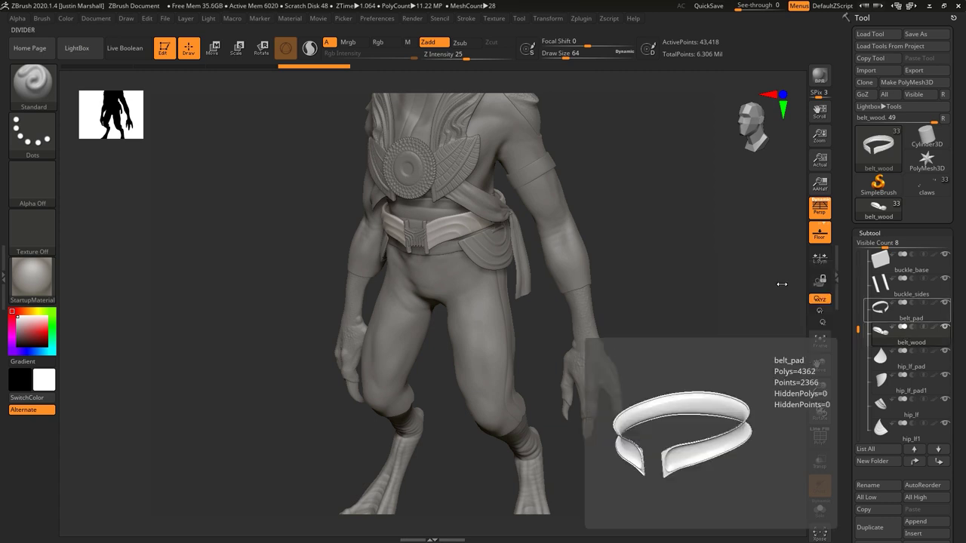
Step: Decimate the belt_wood subtool to about a quarter of its points and check its wireframe density
left_click(581, 21)
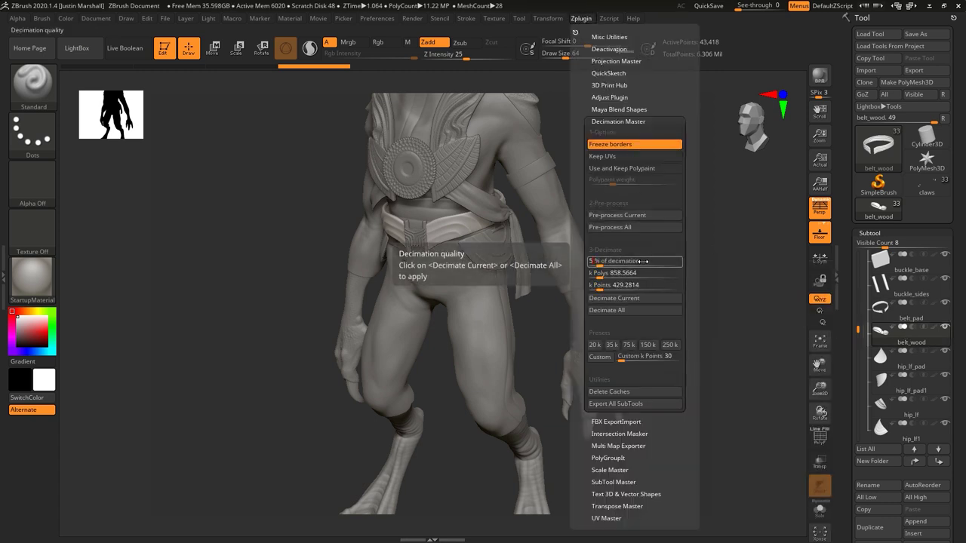
left_click(634, 298)
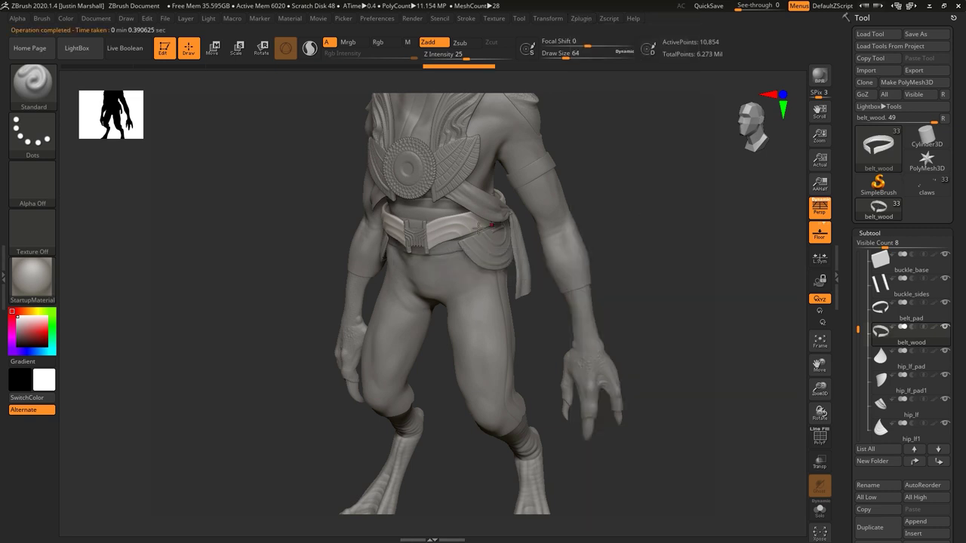
right_click_drag(522, 226, 420, 234, "ctrl")
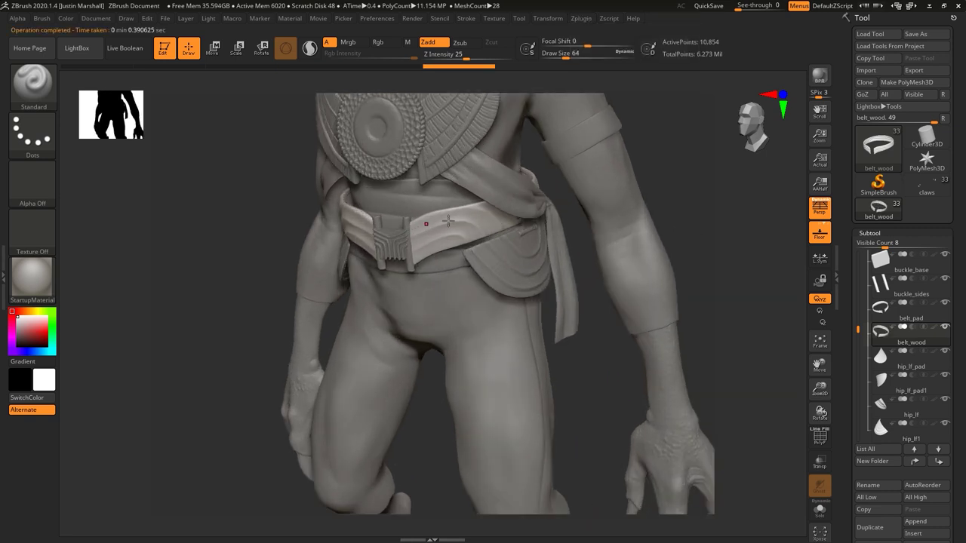
left_click(814, 443)
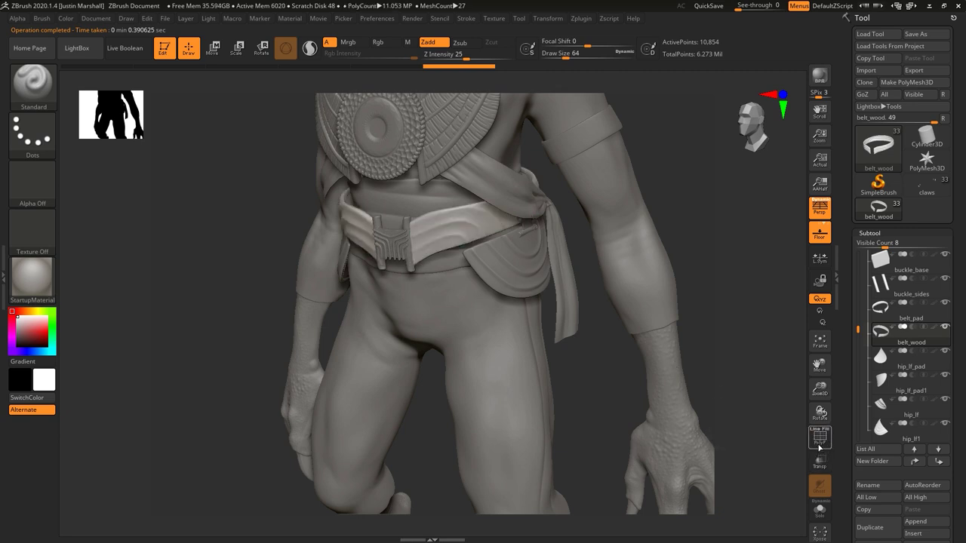
right_click_drag(696, 185, 529, 218, "ctrl")
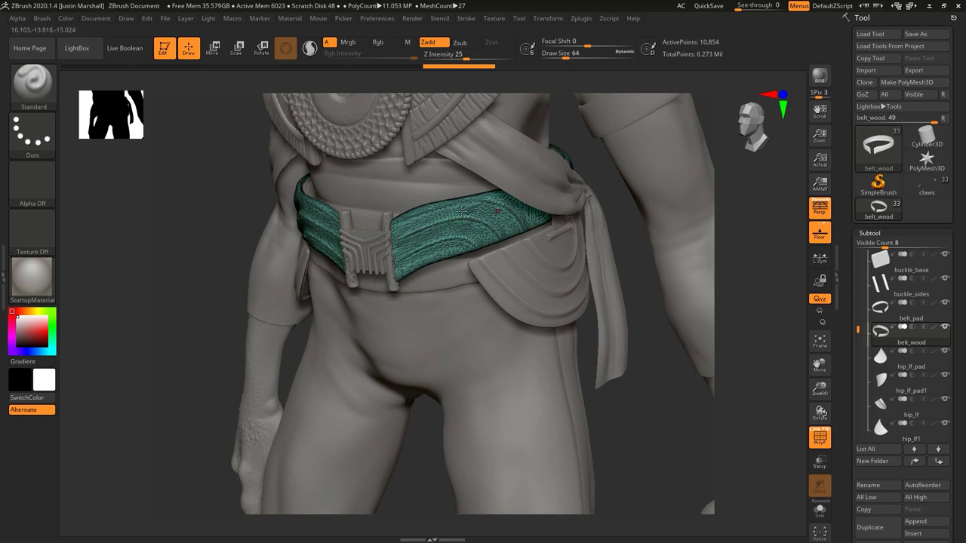
left_click(799, 438)
Step: Select the hip_lf subtool, check its wireframe density, and decimate it to about a quarter of its points
left_click(529, 310, "alt")
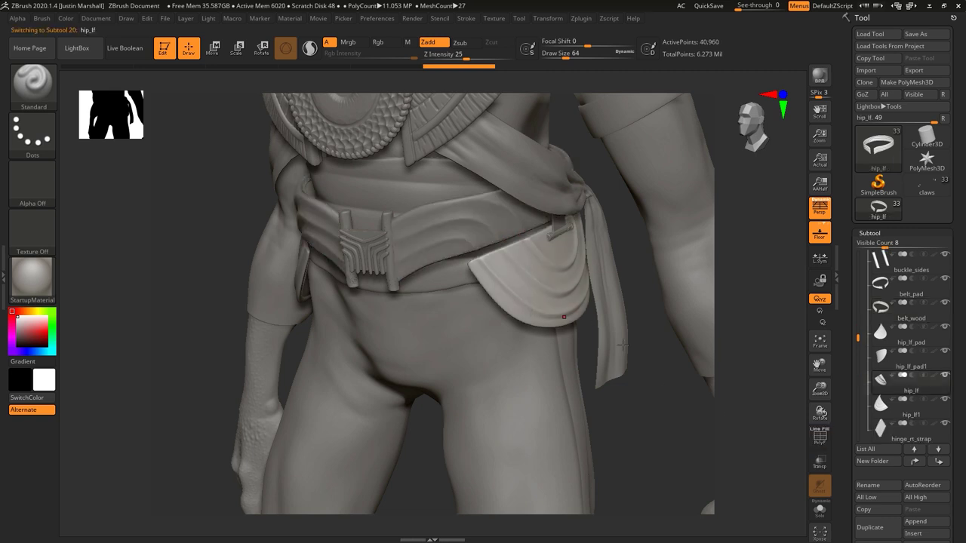
left_click(819, 444)
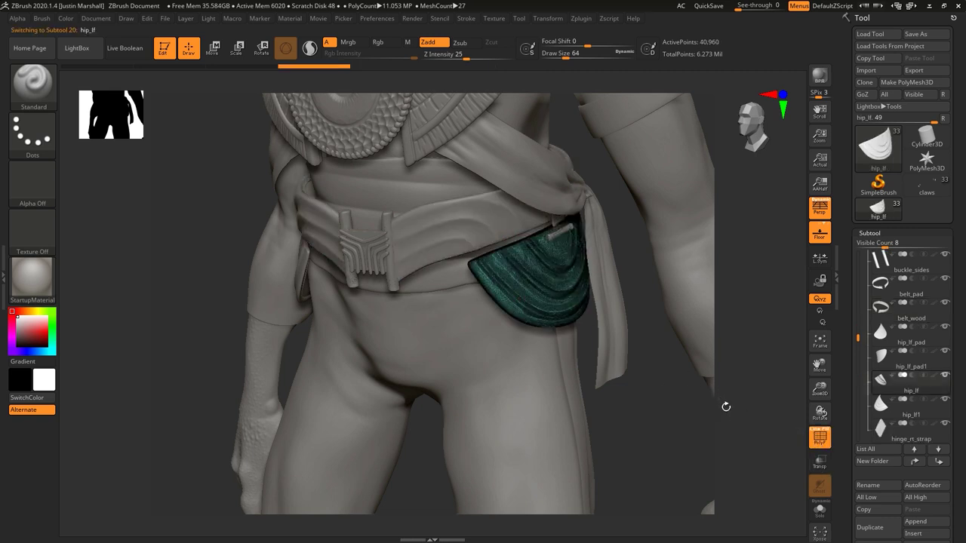
left_click(819, 444)
left_click_drag(705, 403, 553, 305, "alt")
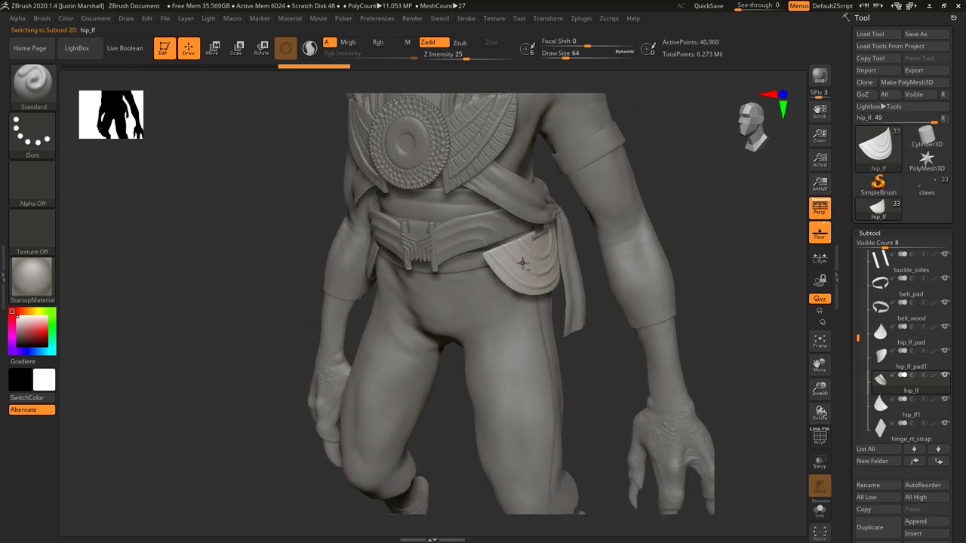
left_click(548, 18)
left_click(573, 18)
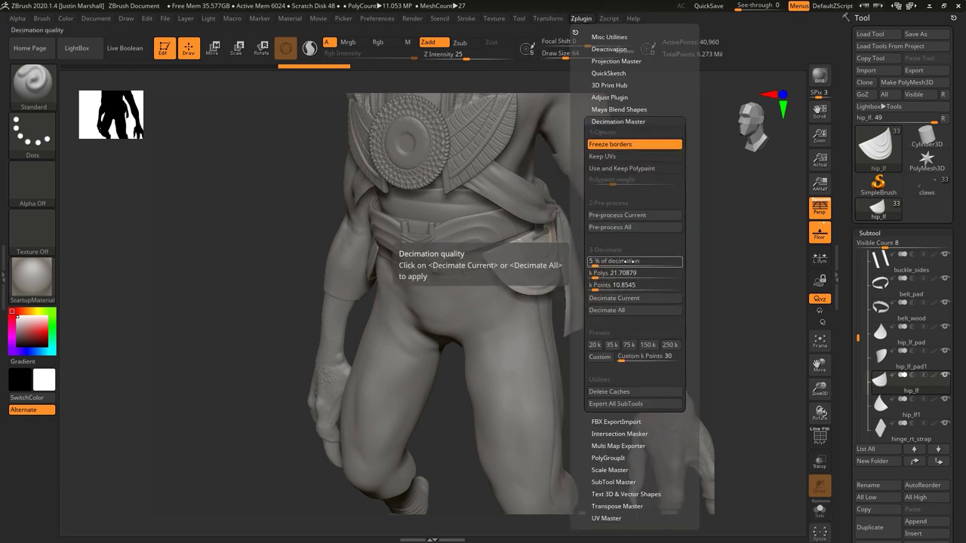
left_click(617, 298)
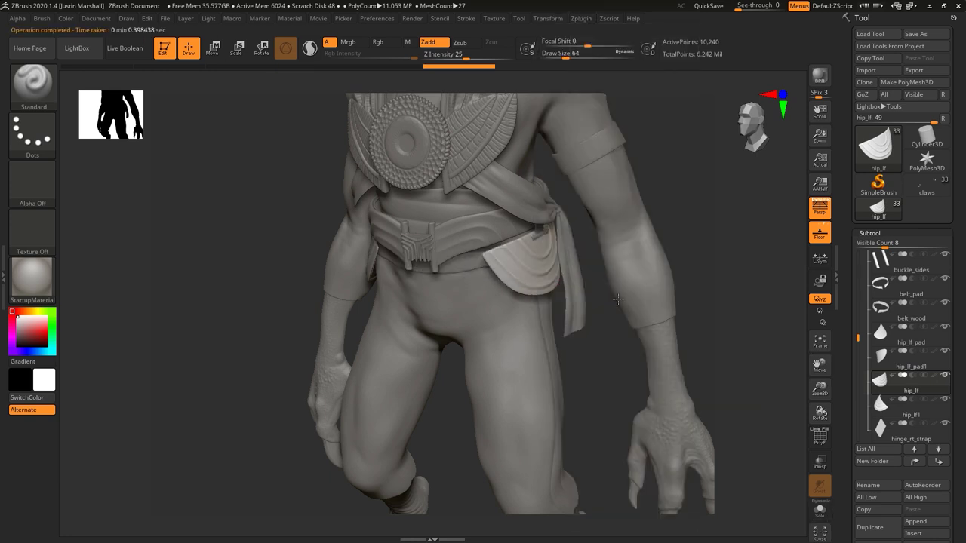
Step: Select the hip_lf1 subtool on the opposite hip and decimate it to about a quarter of its points
mouse_move(682, 270)
left_mouse_down()
mouse_move(701, 252)
mouse_move(563, 277)
left_mouse_up()
mouse_move(318, 269)
left_mouse_down()
mouse_move(422, 272)
mouse_move(483, 256)
left_mouse_up()
left_click(516, 253, "alt")
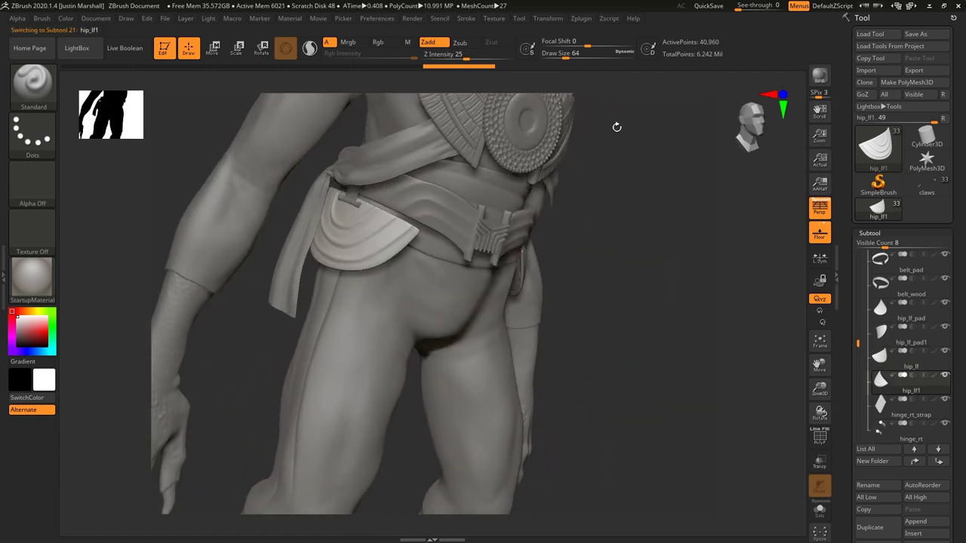
left_click(581, 19)
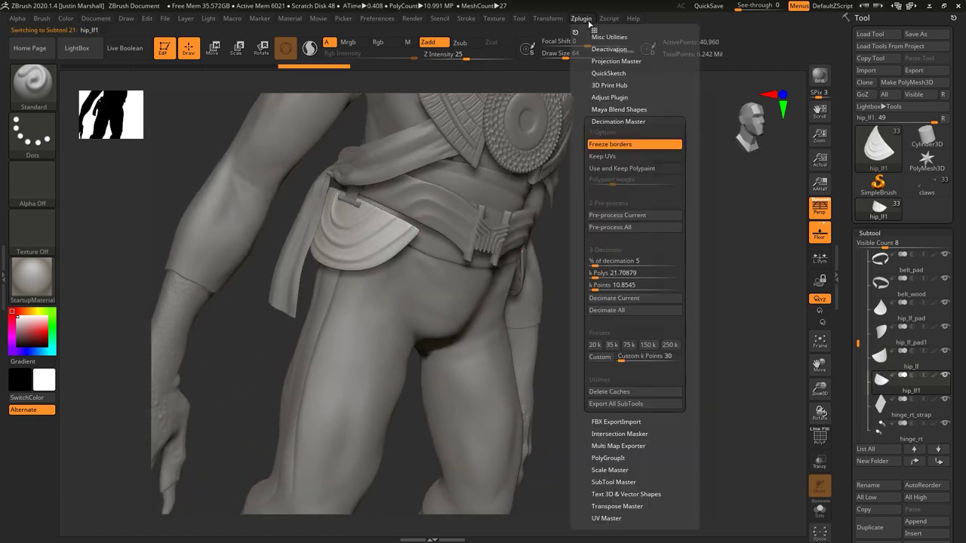
left_click(636, 299)
Step: Select the buckle subtool, check its polygon count and wireframe density, and decimate it to about half of its points
mouse_move(718, 254)
left_mouse_down()
mouse_move(694, 265)
mouse_move(756, 282)
mouse_move(473, 322)
left_mouse_up()
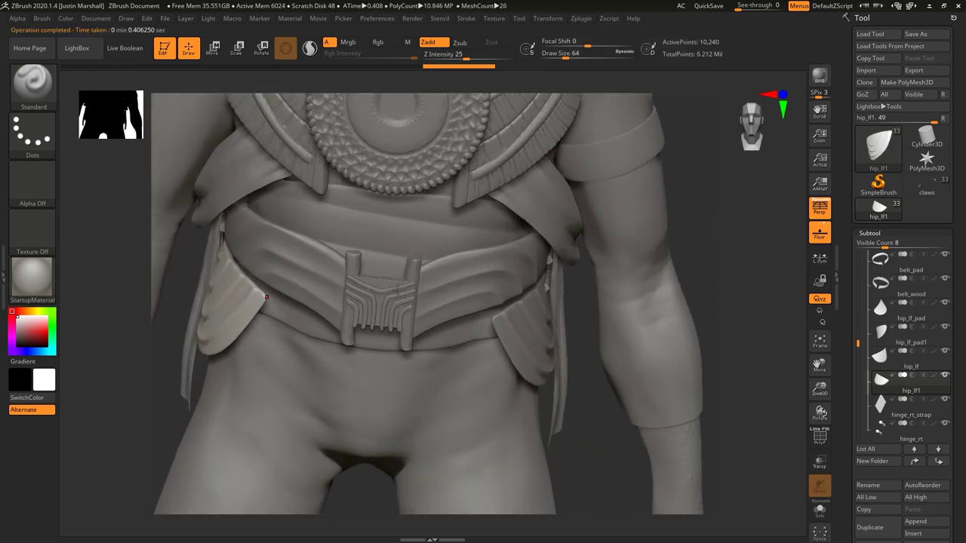
left_click(398, 289, "alt")
mouse_move(889, 434)
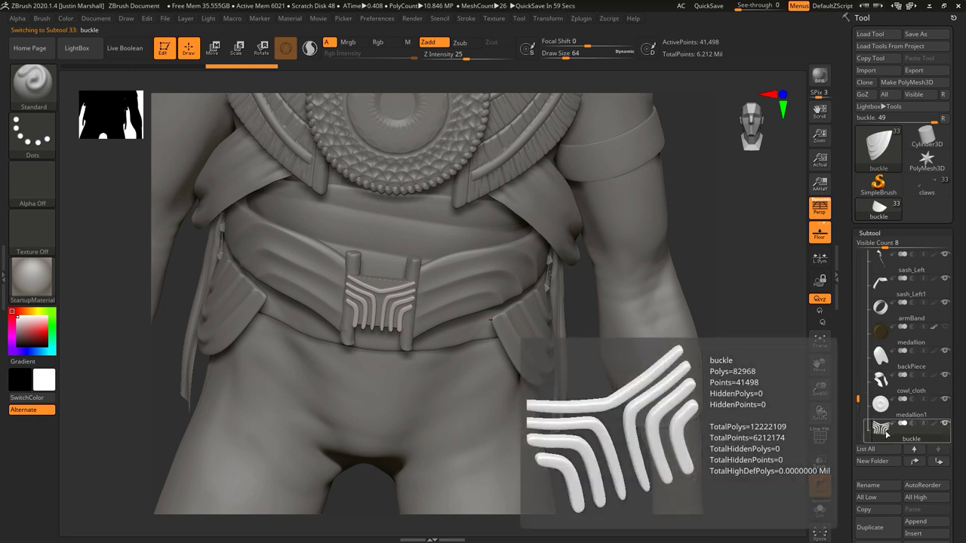
mouse_move(711, 249)
left_mouse_down()
mouse_move(753, 245)
mouse_move(785, 332)
left_mouse_up()
left_click(820, 438)
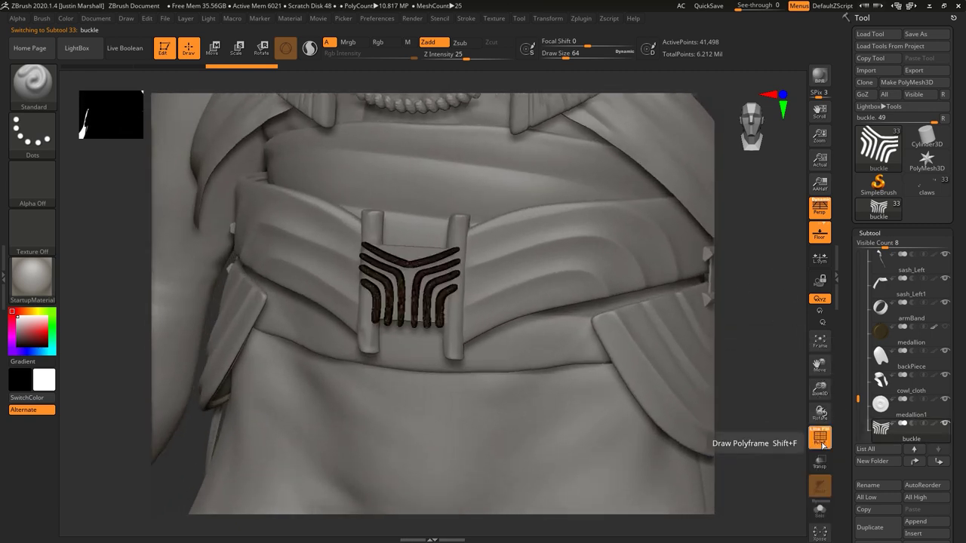
left_click(548, 18)
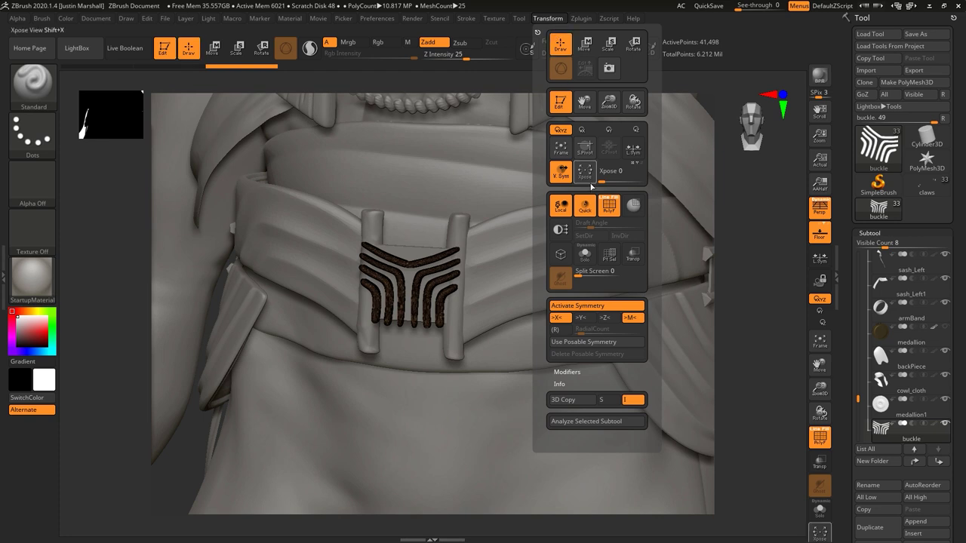
left_click(581, 18)
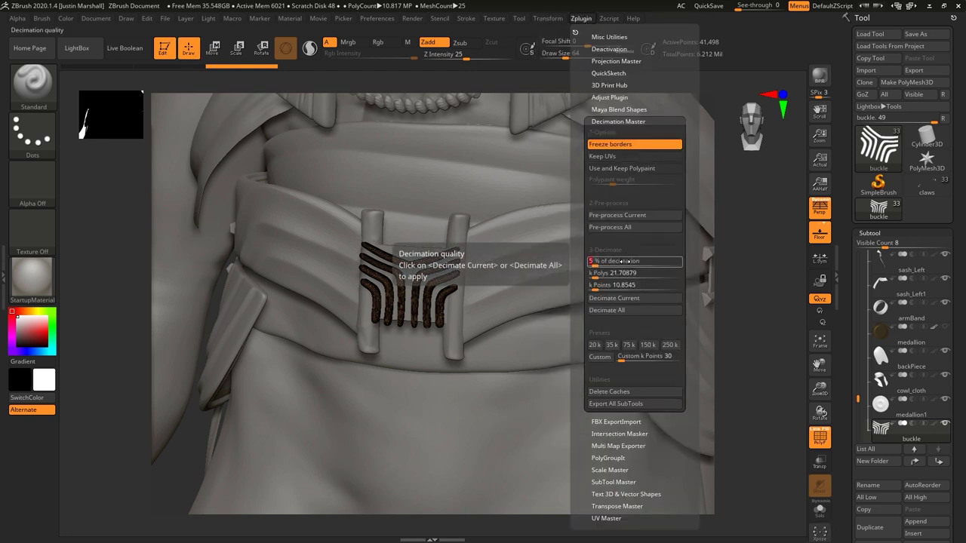
left_click(614, 297)
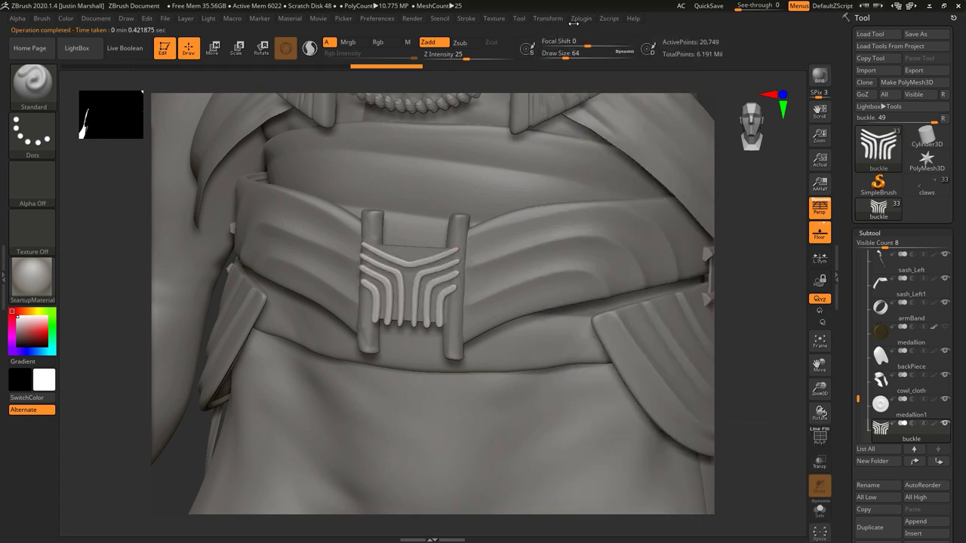
left_click(548, 18)
left_click(581, 18)
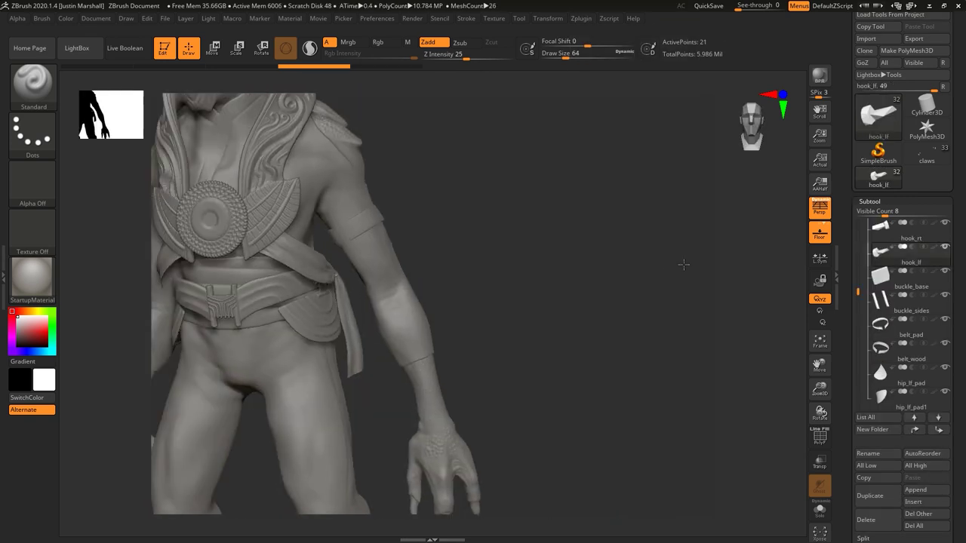
Step: Check the hook_lf subtool's polygon count and delete the low-poly hook_rt and hook_lf subtools
left_click_drag(683, 264, 638, 272)
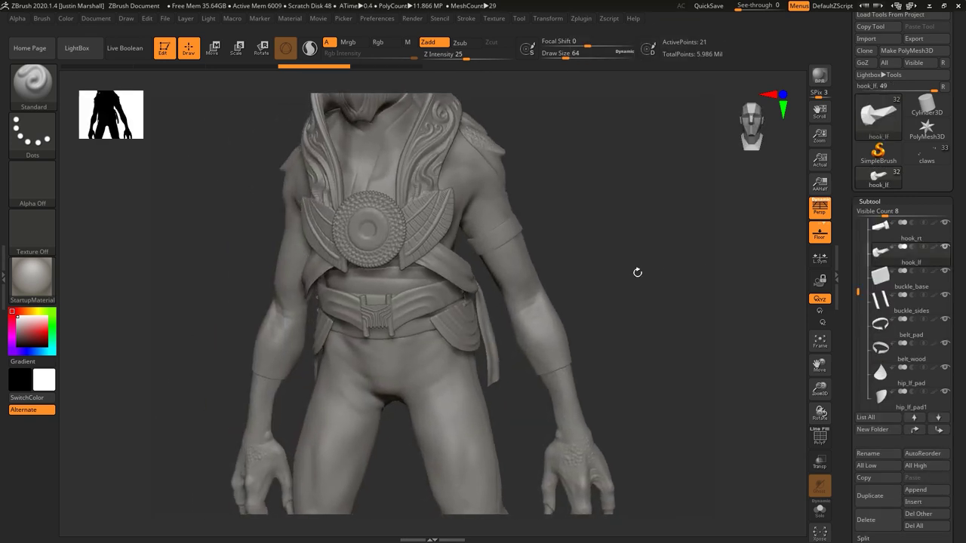
left_click_drag(595, 270, 744, 260, "alt")
left_click_drag(680, 378, 678, 252)
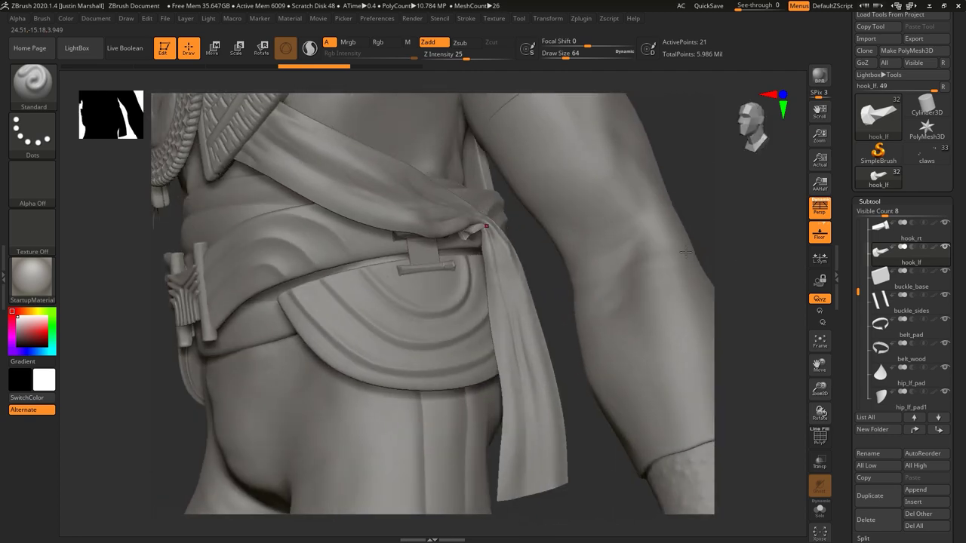
left_click_drag(724, 228, 567, 233)
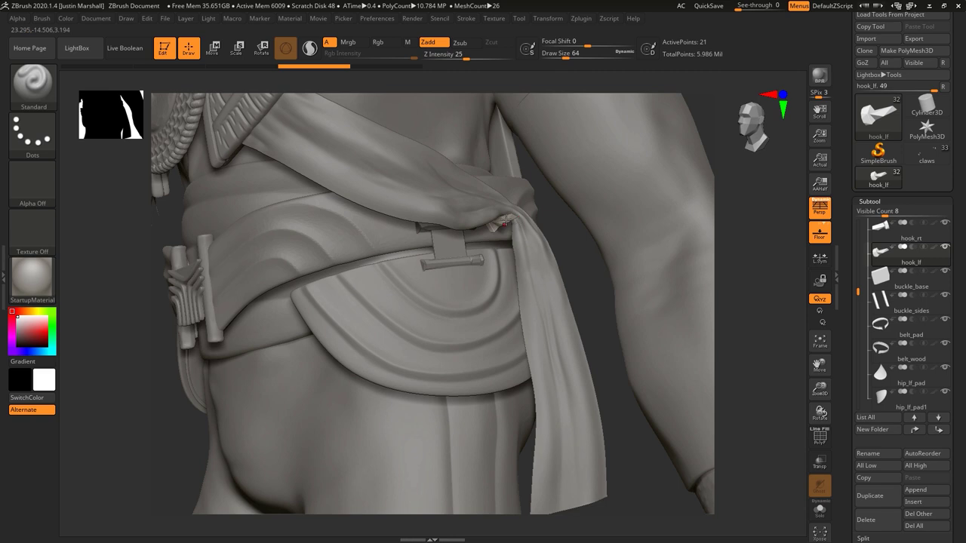
mouse_move(912, 259)
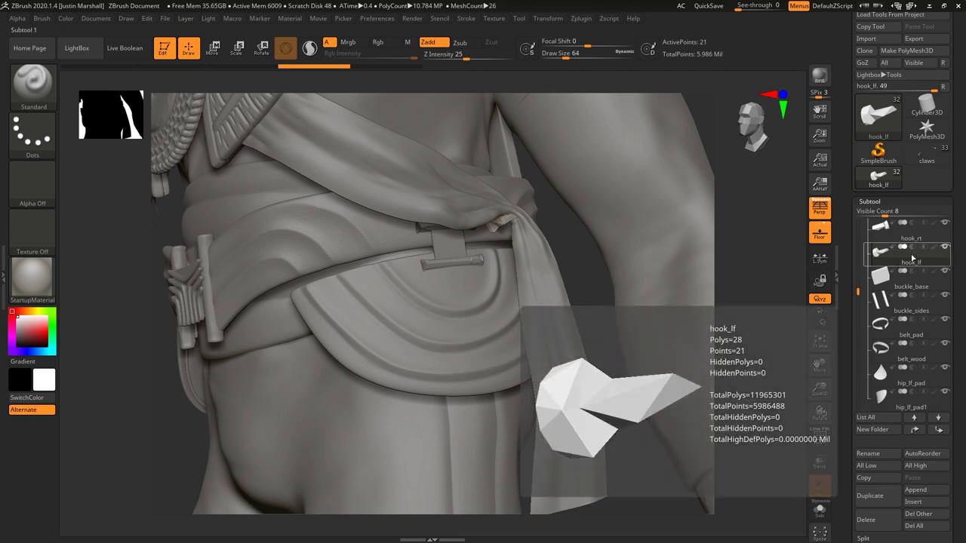
left_click(892, 237)
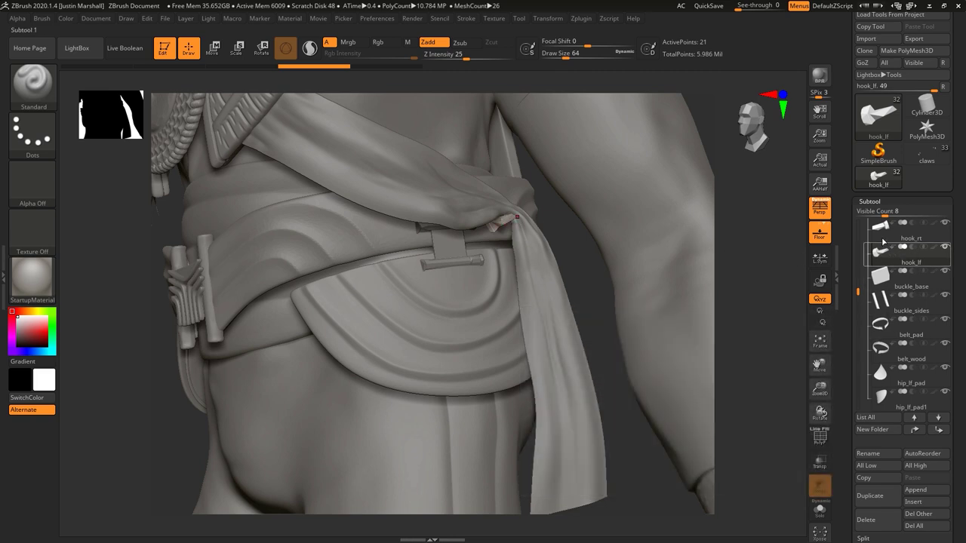
left_click(865, 520)
left_click(785, 531)
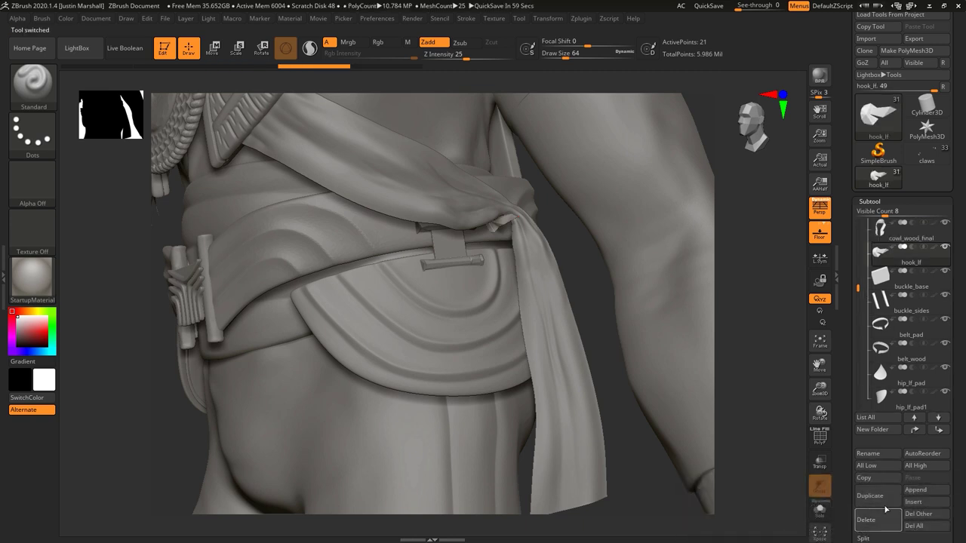
mouse_move(604, 283)
left_mouse_down()
mouse_move(591, 257)
mouse_move(659, 279)
mouse_move(738, 273)
left_mouse_up()
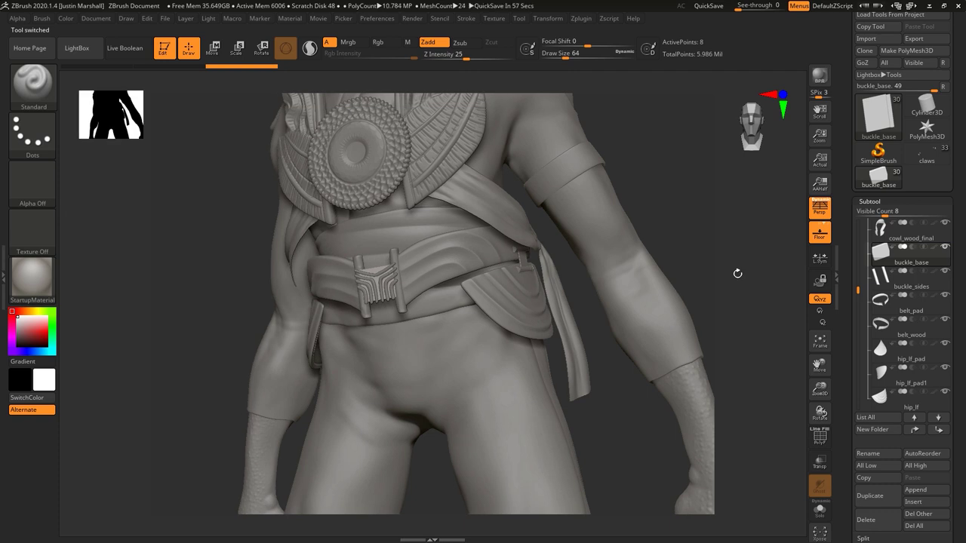
Step: Select the buckle_sides subtool on the belt buckle and delete it
mouse_move(710, 246)
left_mouse_down()
mouse_move(732, 270)
mouse_move(655, 317)
left_mouse_up()
left_click(477, 259, "alt")
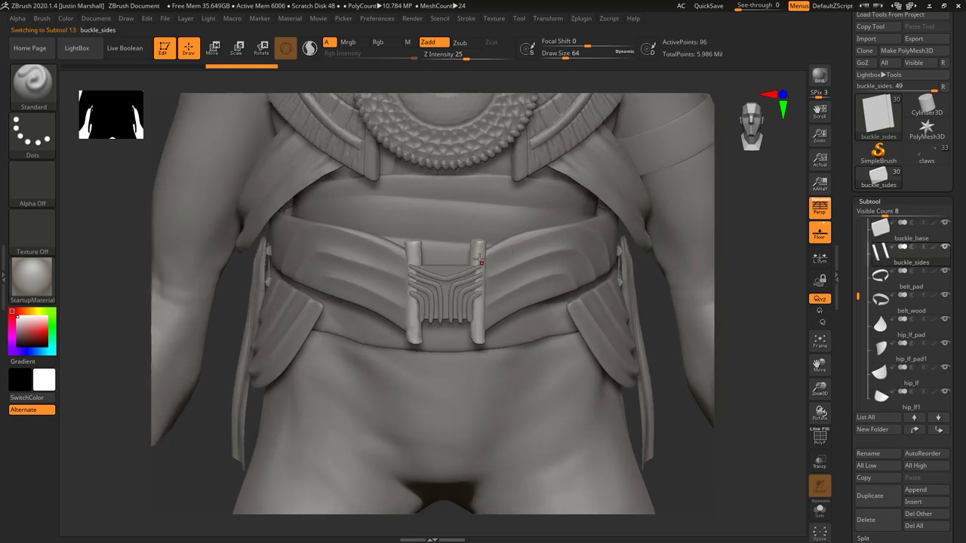
left_click(889, 521)
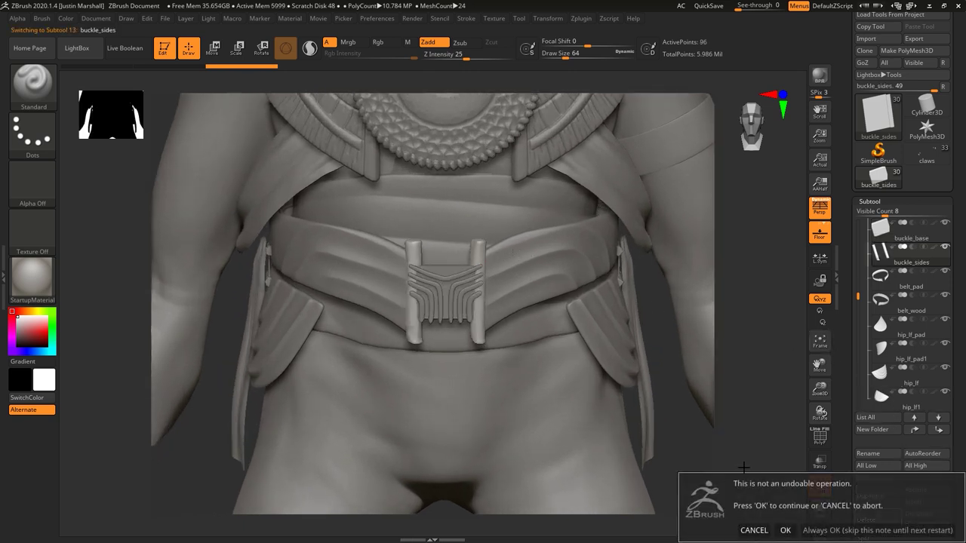
left_click(784, 530)
Step: Select the hinge_lf subtool and delete it together with the hinge_lf_strap subtool
left_click_drag(724, 422, 515, 329)
left_click(583, 278, "alt")
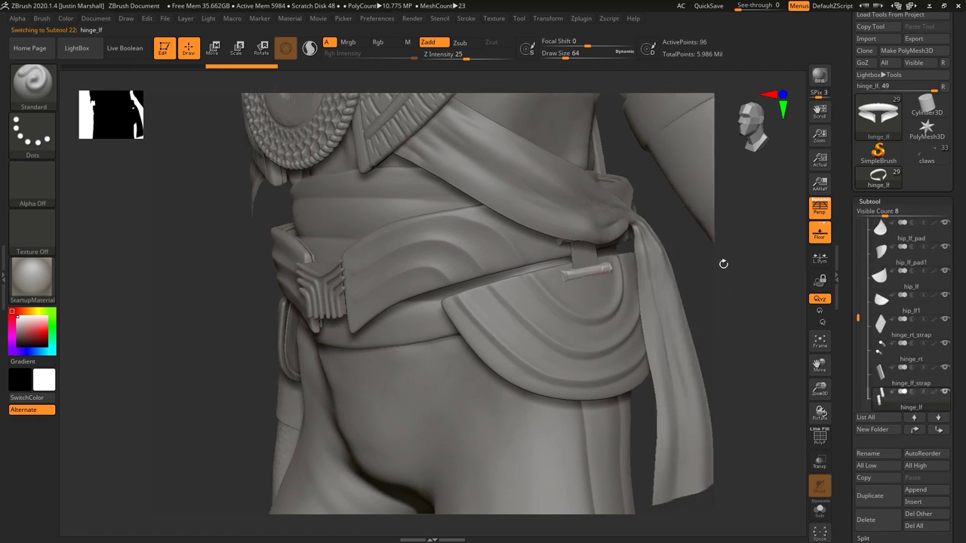
left_click_drag(722, 263, 823, 528)
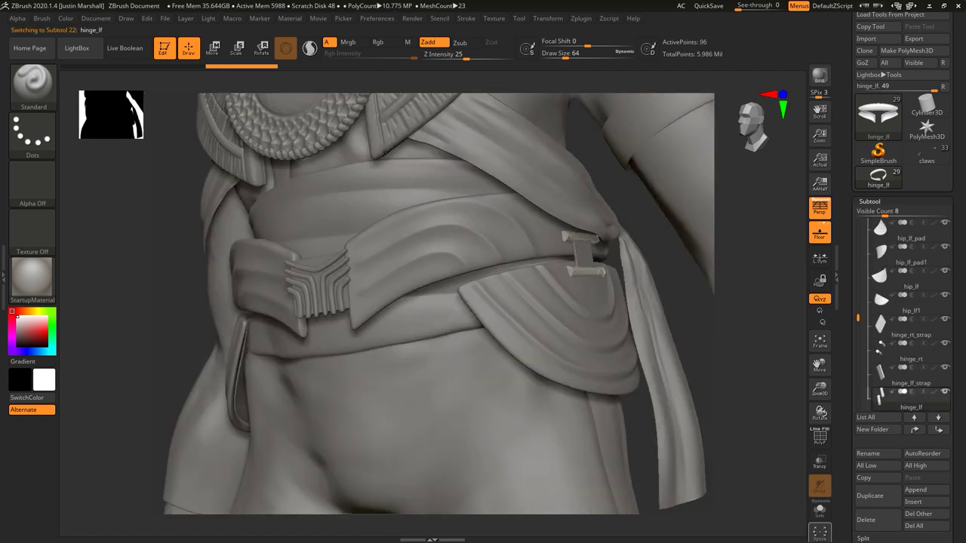
left_click(876, 522)
left_click(783, 528)
Step: Delete the hinge_rt_strap and hinge_rt subtools from the opposite hip plate
left_click_drag(754, 483, 198, 291)
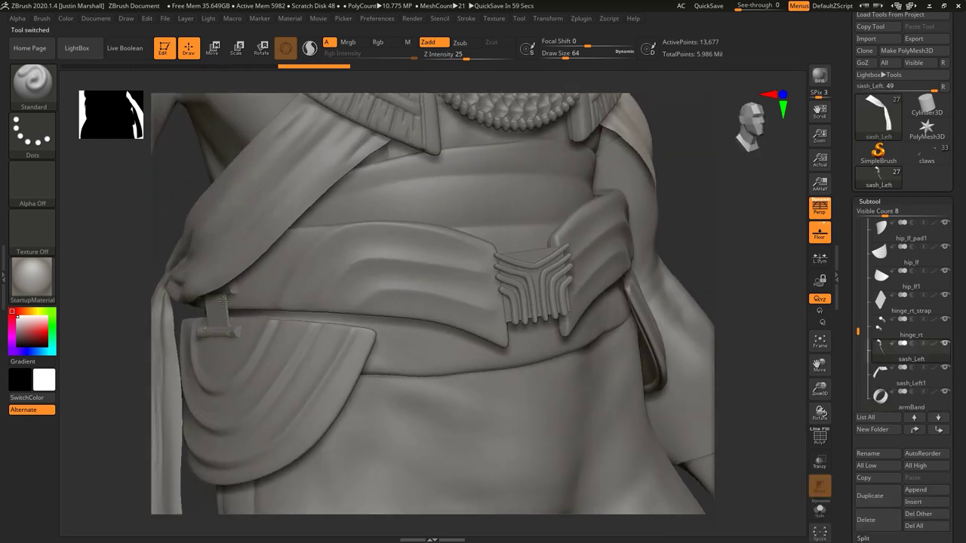
left_click(216, 306, "alt")
left_click(873, 529)
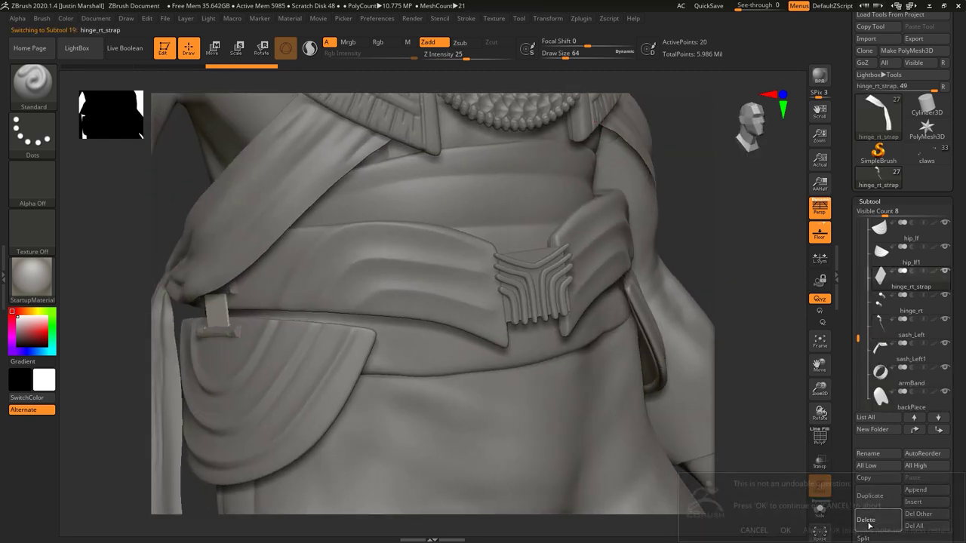
left_click(785, 530)
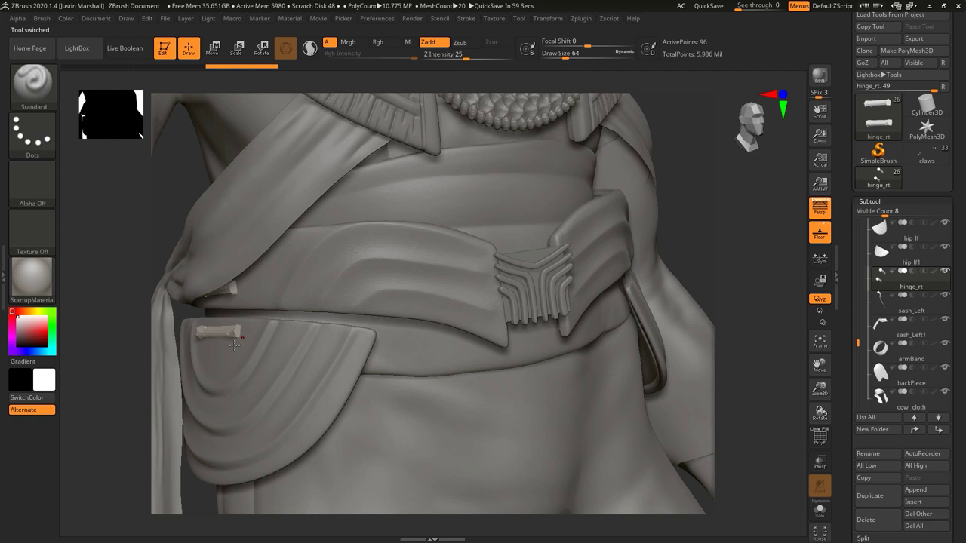
left_click(876, 522)
left_click(786, 529)
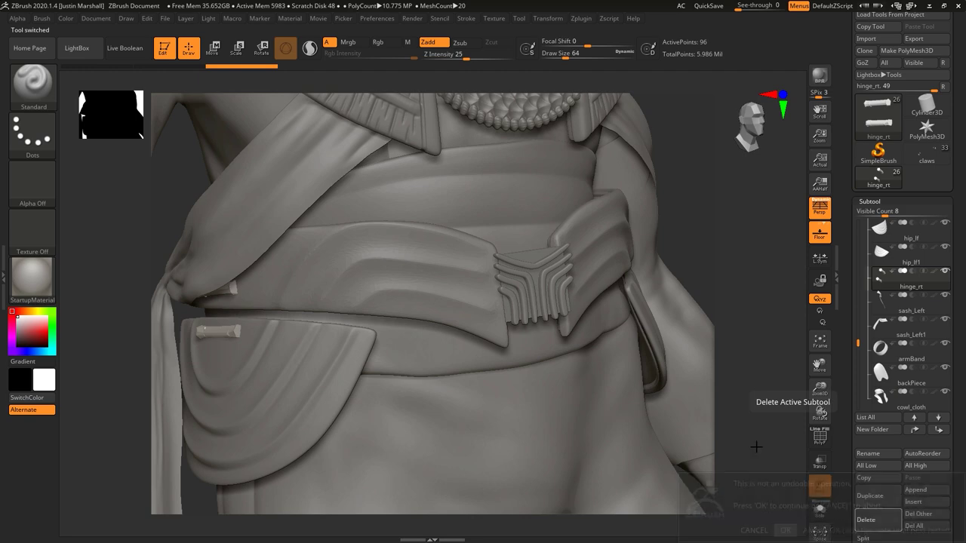
mouse_move(754, 287)
left_mouse_down()
mouse_move(597, 323)
mouse_move(508, 271)
mouse_move(639, 295)
mouse_move(478, 201)
left_mouse_up()
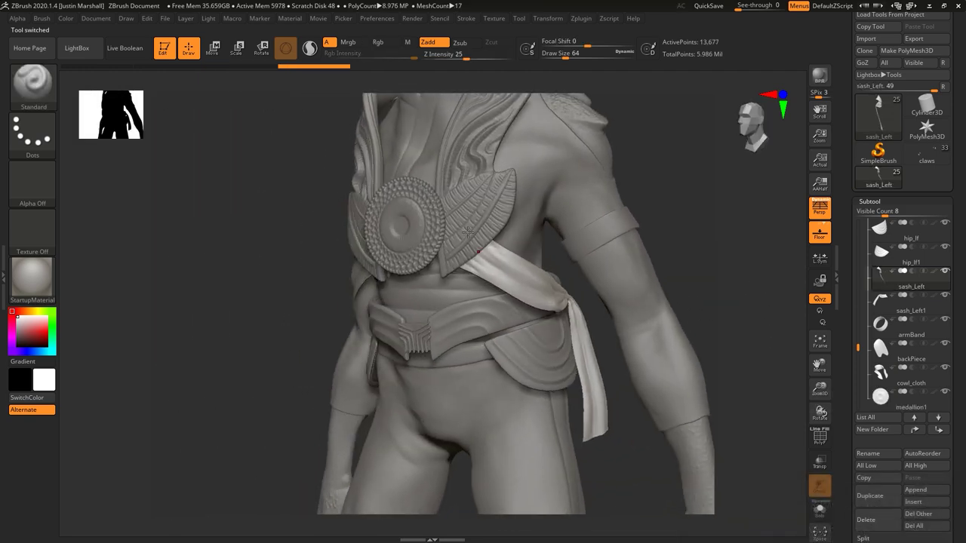
Step: Inspect the torso and head parts and check the beak subtool's polygon count
left_click_drag(669, 258, 456, 333)
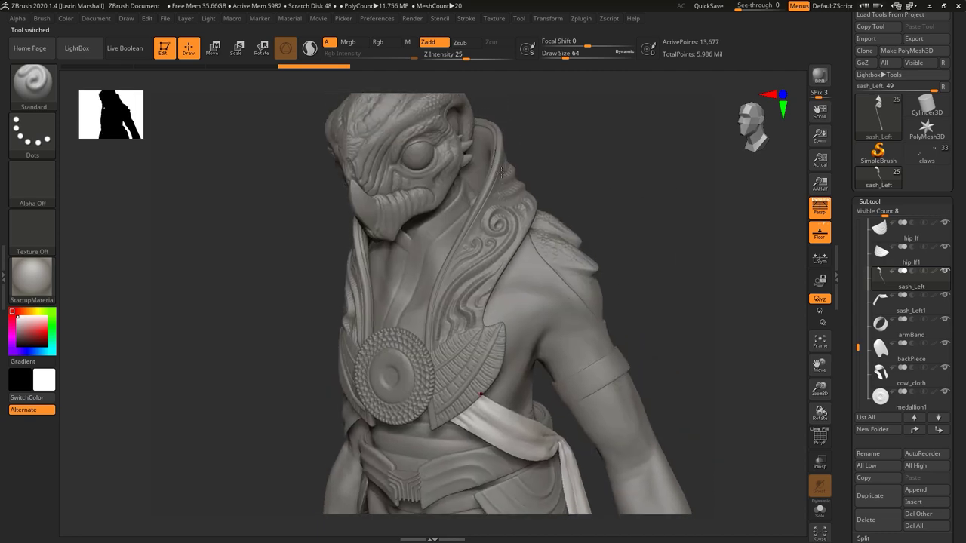
left_click_drag(681, 313, 445, 272)
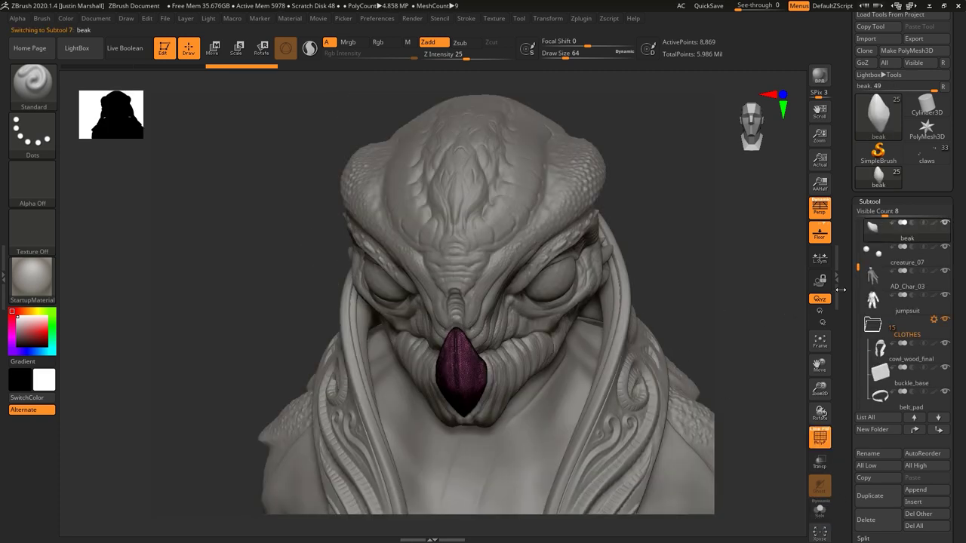
mouse_move(911, 233)
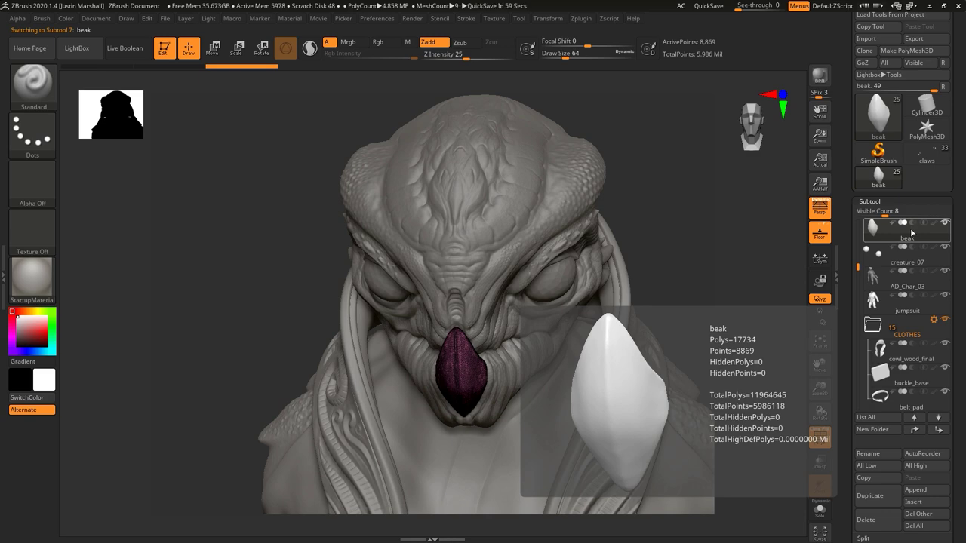
left_click_drag(731, 318, 612, 301, "alt")
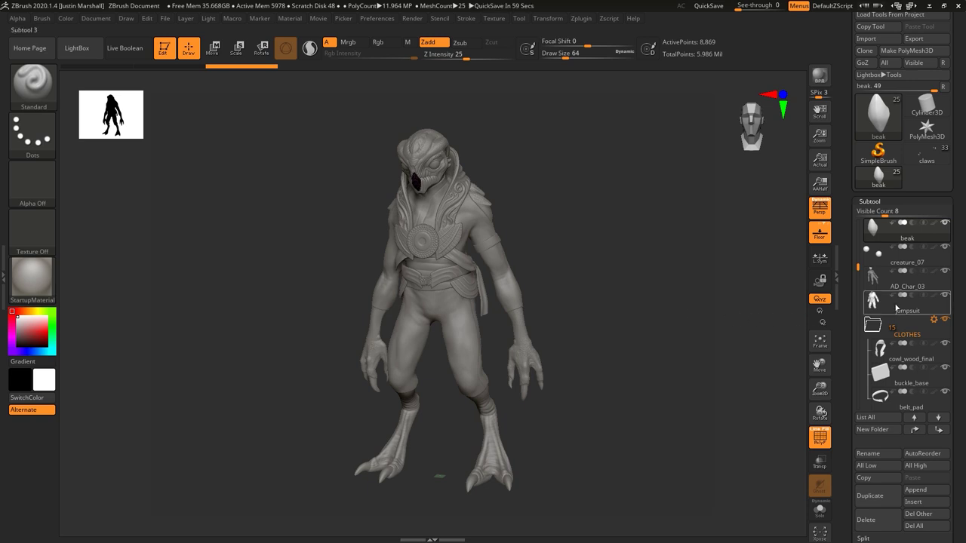
Step: Select the creatureStart subtool at the start of the subtool list and turn off the polyframe display
left_click_drag(858, 266, 858, 219)
left_click(879, 228)
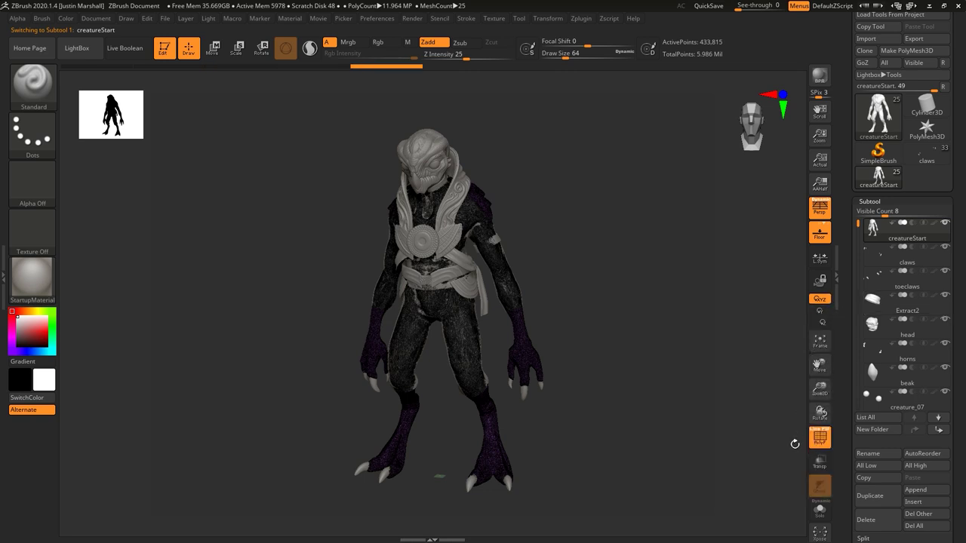
left_click(820, 438)
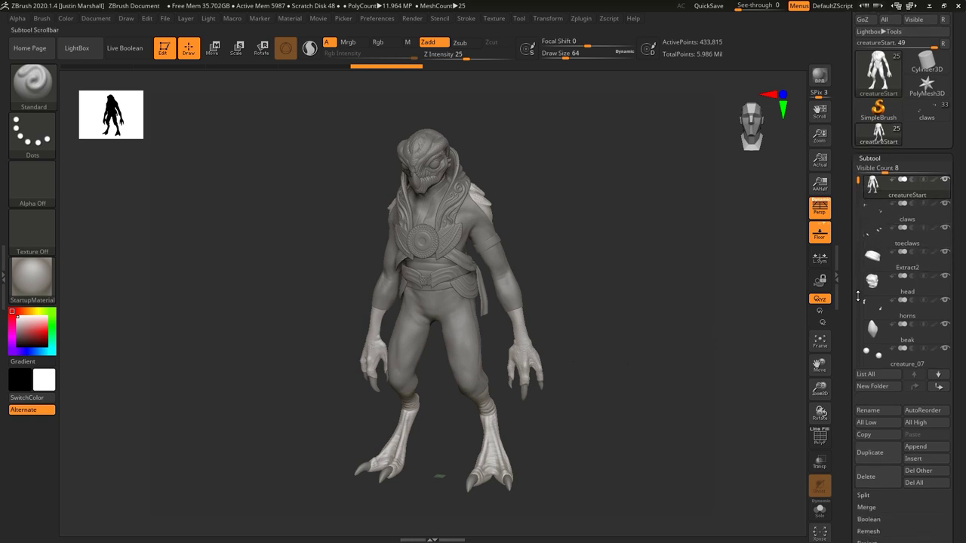
Step: Set the tool's export settings to triangles (Tri) with group export (Grp) turned off
scroll(853, 315, "down", 5)
scroll(855, 204, "down", 5)
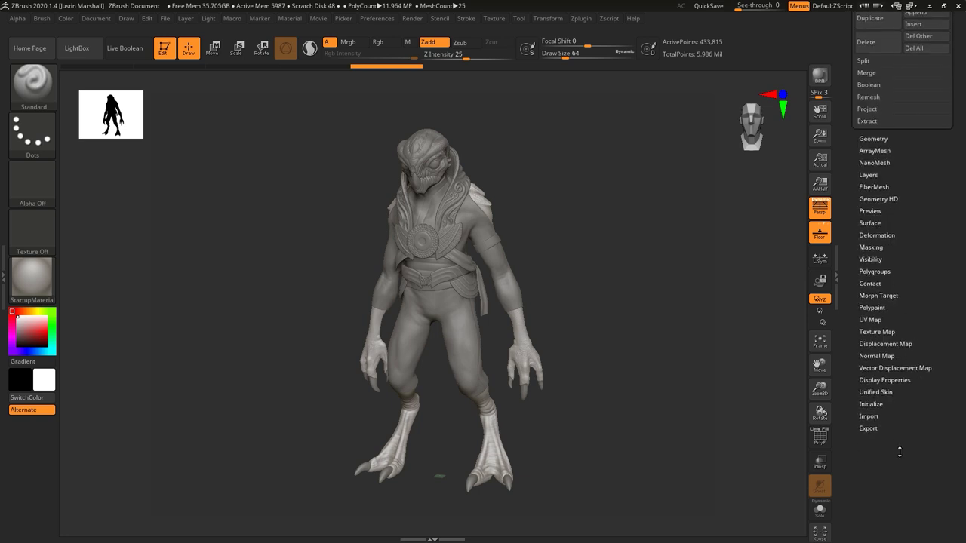
scroll(898, 442, "up", 3)
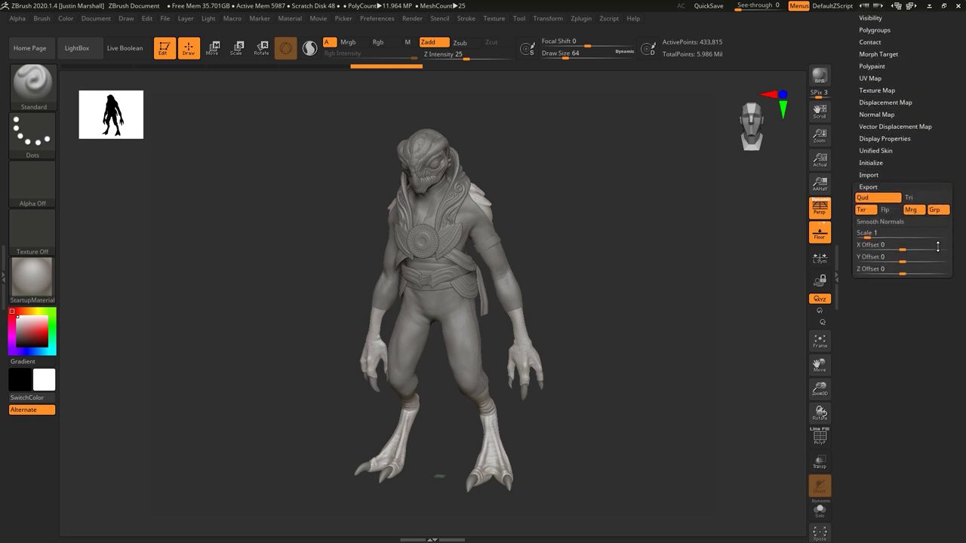
scroll(908, 337, "up", 2)
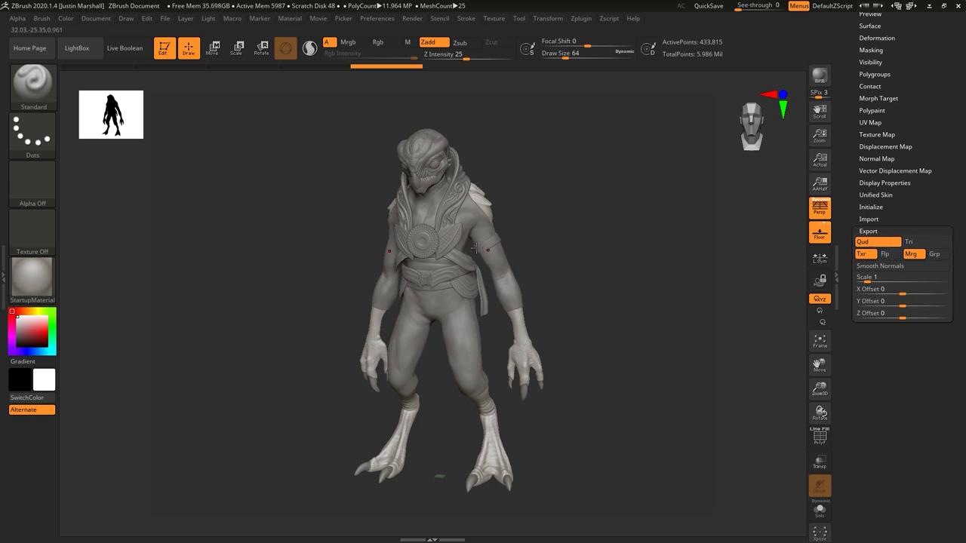
left_click(924, 242)
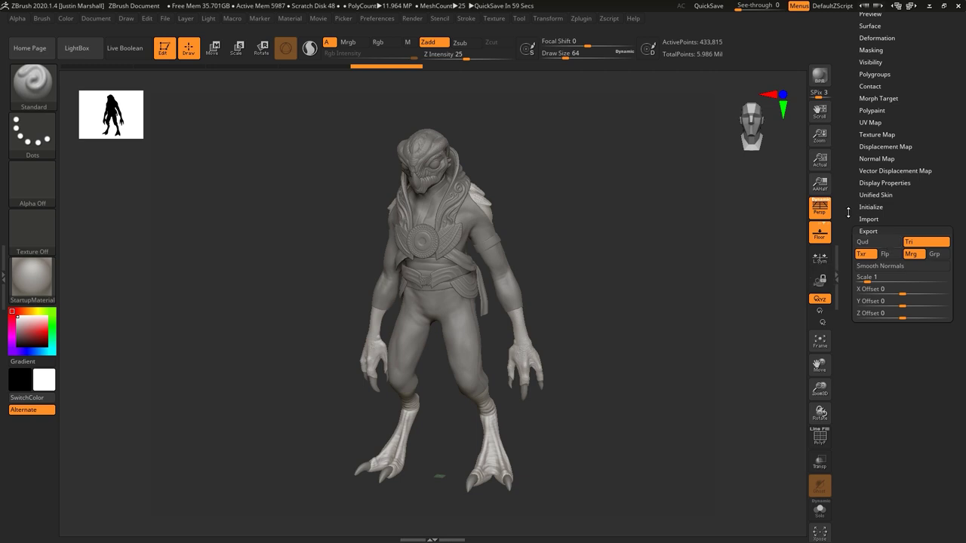
left_click_drag(845, 167, 848, 276)
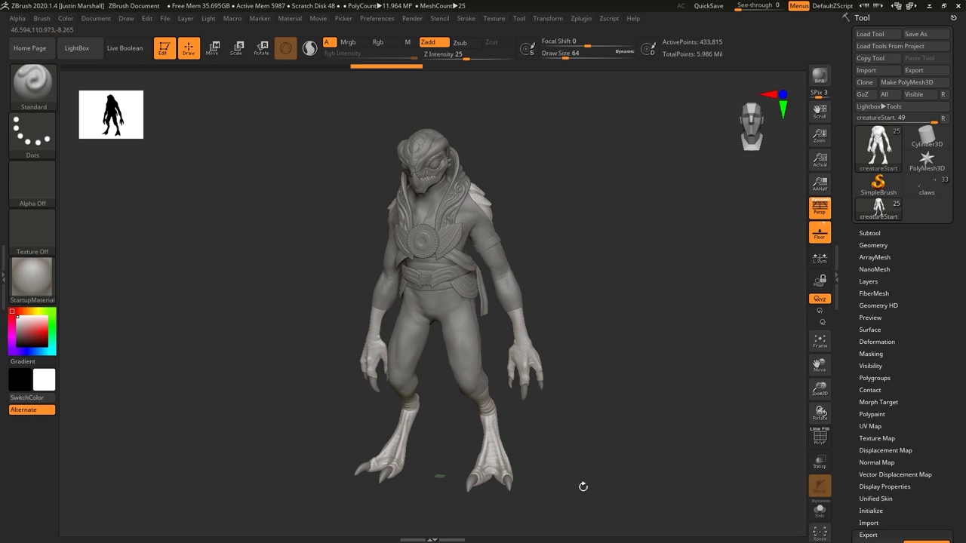
Step: Open the FBX ExportImport plugin, cycle through the axis system presets back to MayaYUp, and review the additional FBX options
left_click(586, 21)
left_click(617, 120)
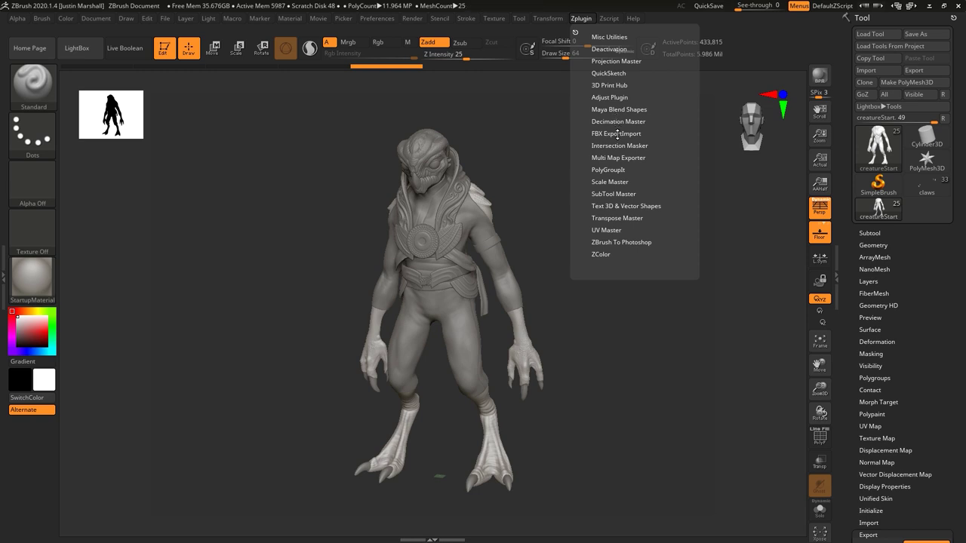
left_click(618, 133)
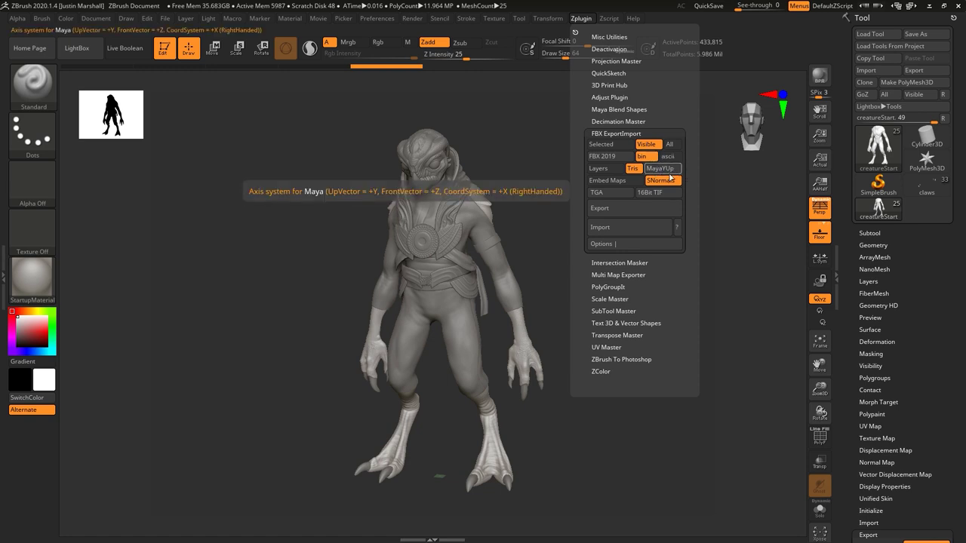
left_click(665, 172)
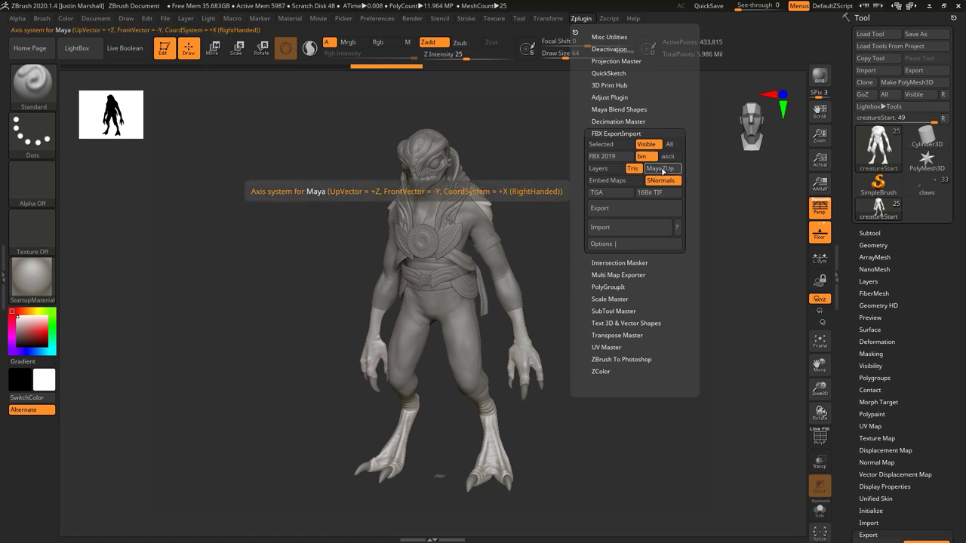
left_click(663, 170)
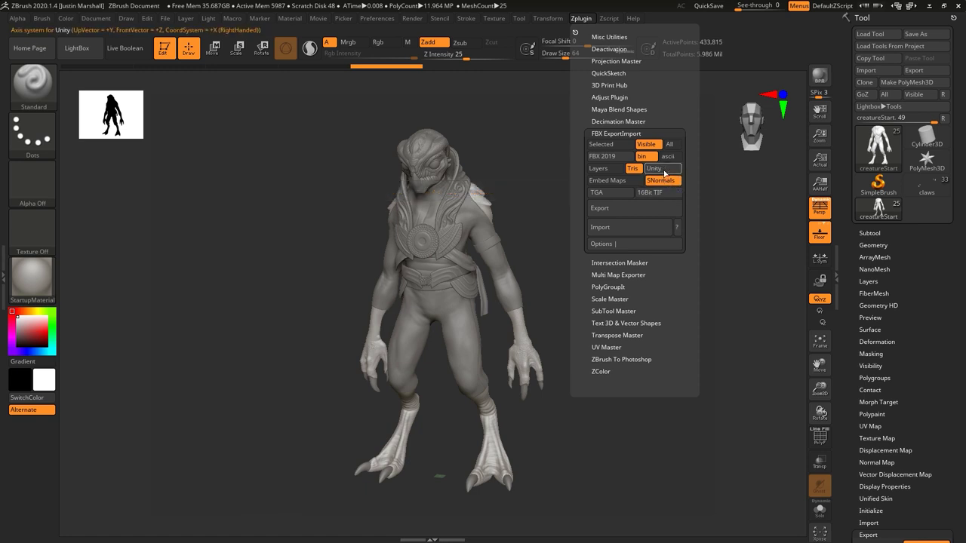
left_click(663, 172)
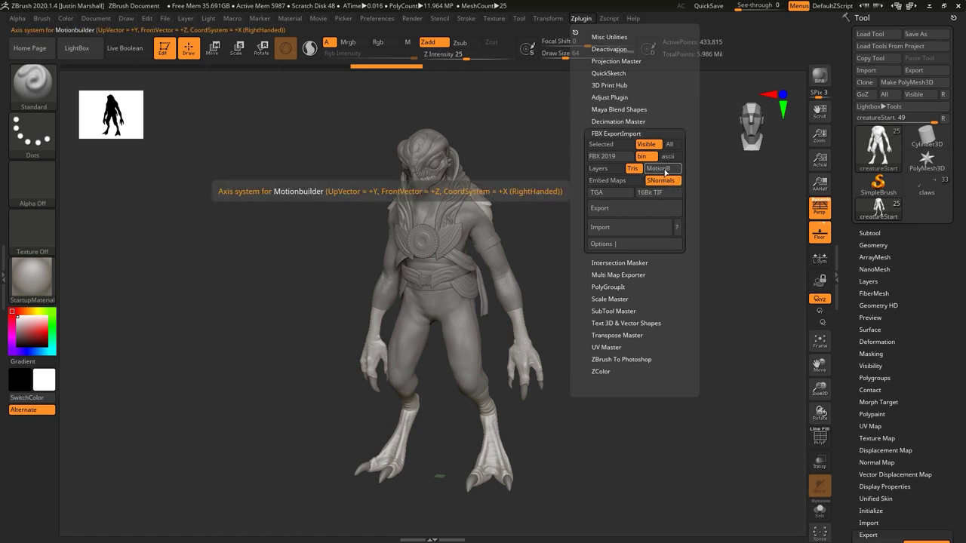
left_click(665, 172)
left_click(667, 173)
left_click(669, 174)
left_click(670, 175)
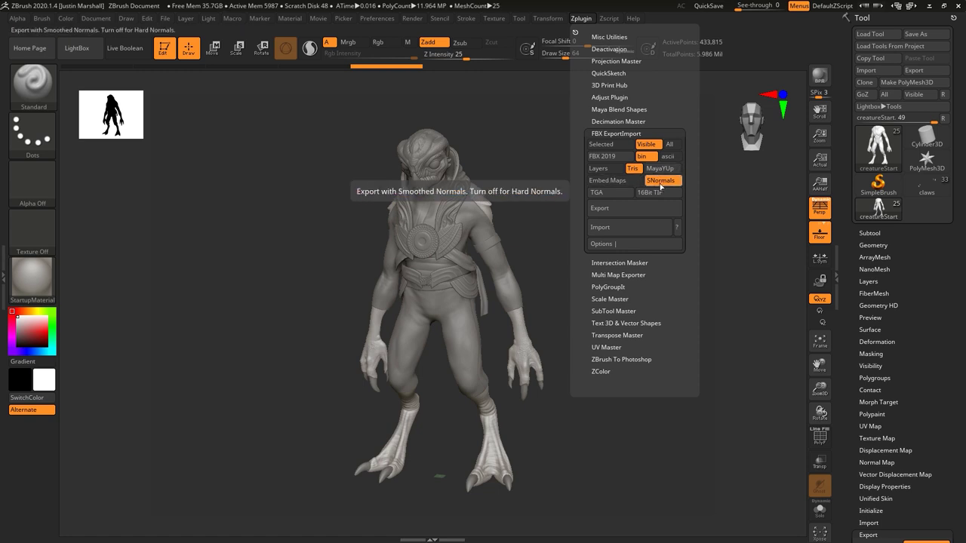
left_click(621, 245)
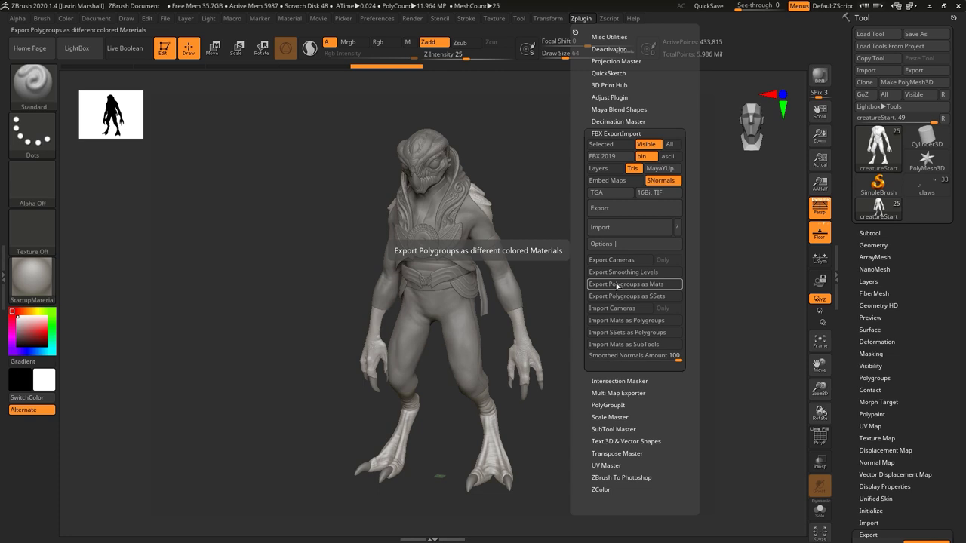
left_click(637, 245)
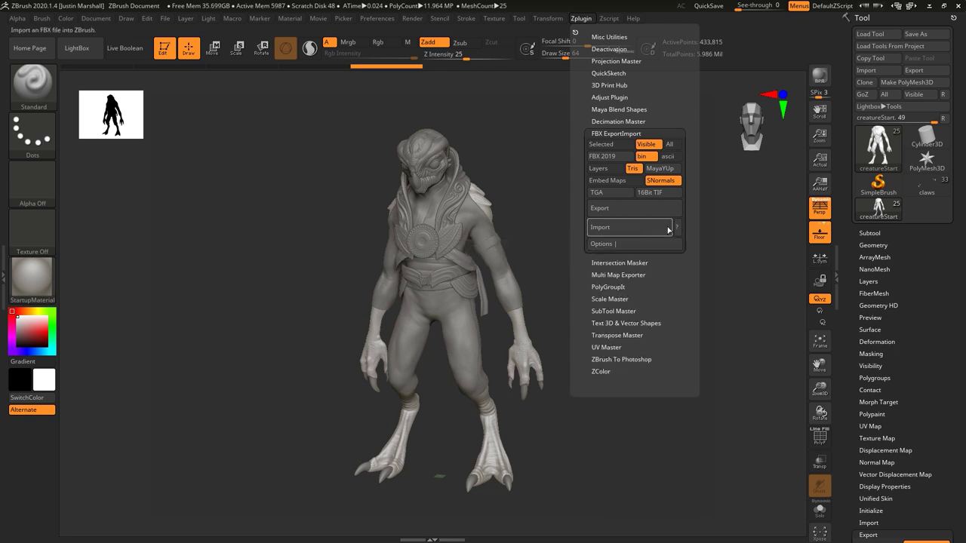
Step: Export the visible subtools as an FBX file named creatureDecimated.fbx in the ZBrush Files folder
left_click(648, 213)
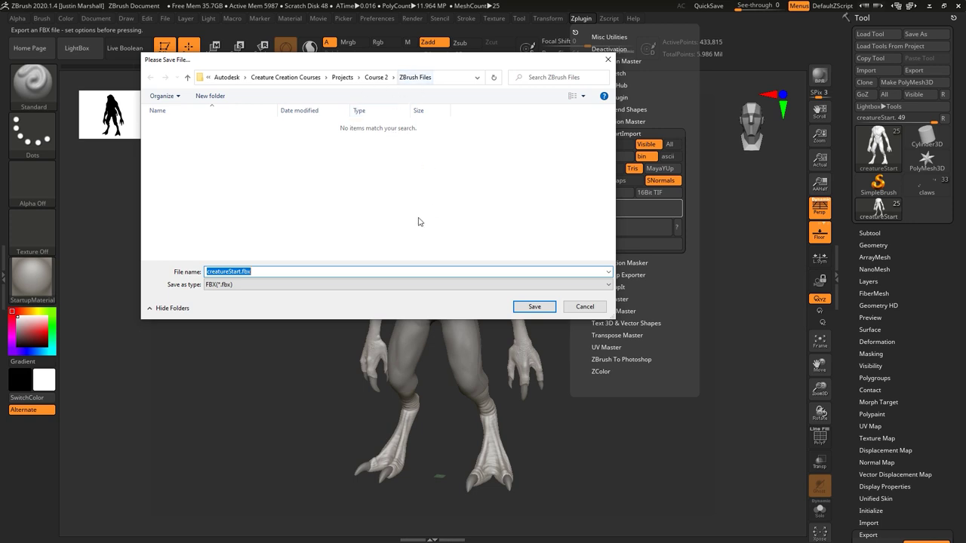
left_click(238, 272)
left_click(251, 272)
key("BackSpace")
key("BackSpace")
key("BackSpace")
key("BackSpace")
key("BackSpace")
type("Decimated")
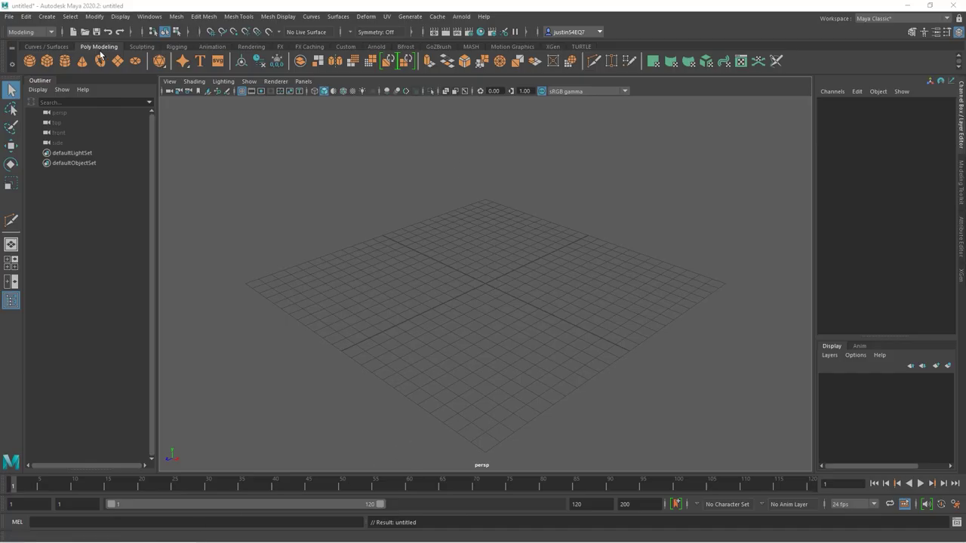
Step: Switch to Maya and import creatureDecimated.fbx from the ZBrush Files folder into the empty scene
left_click(10, 18)
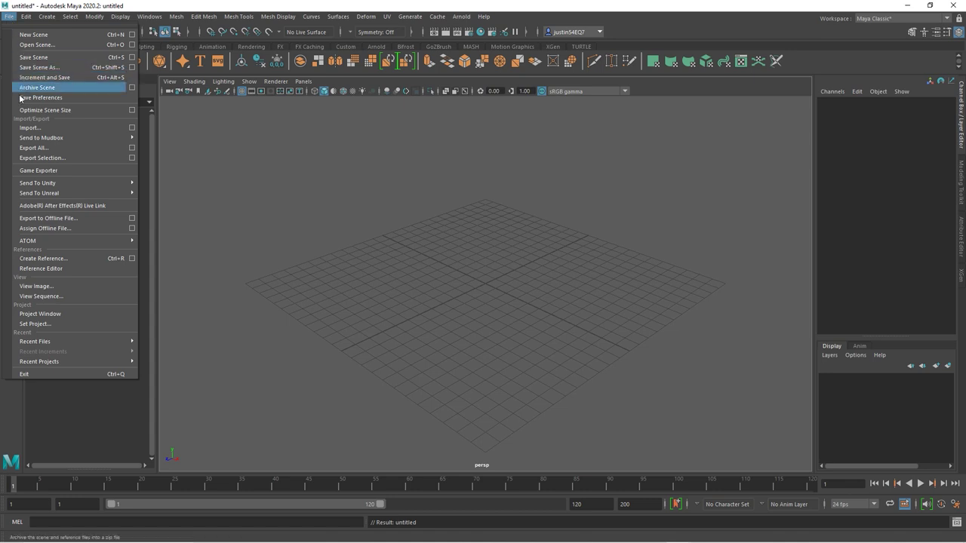
left_click(51, 128)
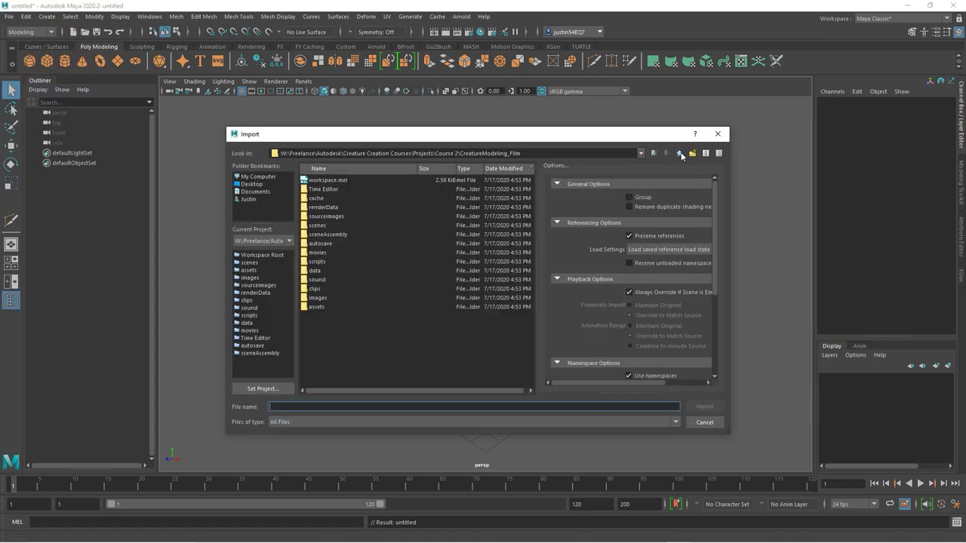
left_click(679, 154)
double_click(344, 189)
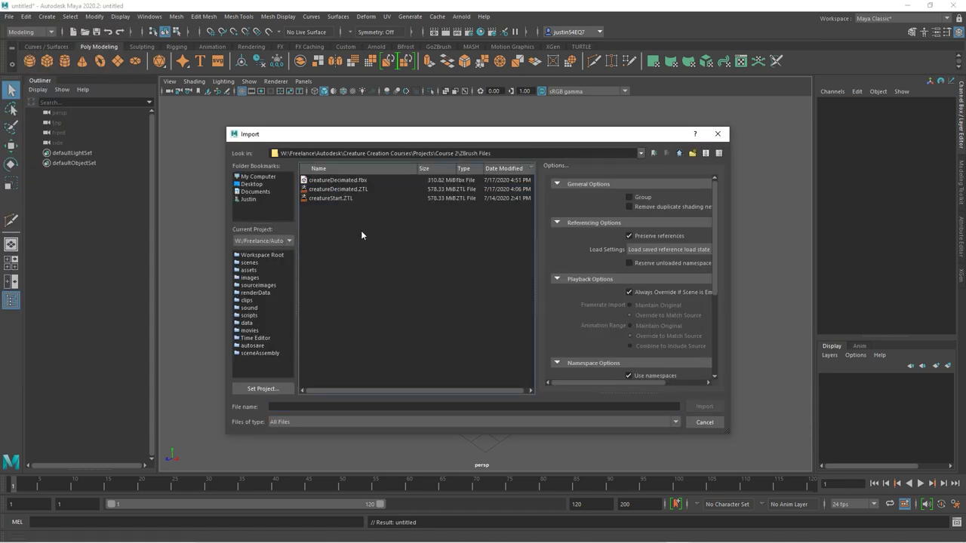
left_click(343, 180)
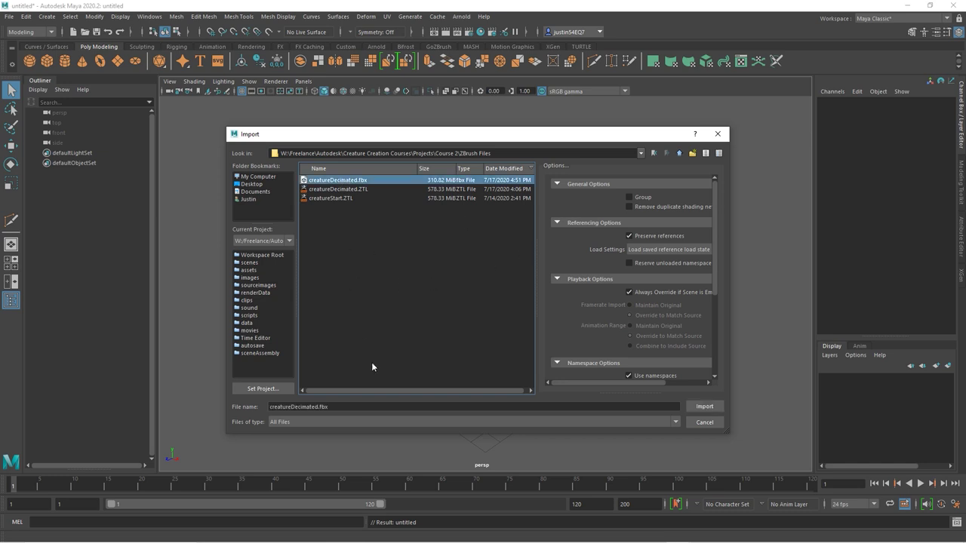
left_click(701, 406)
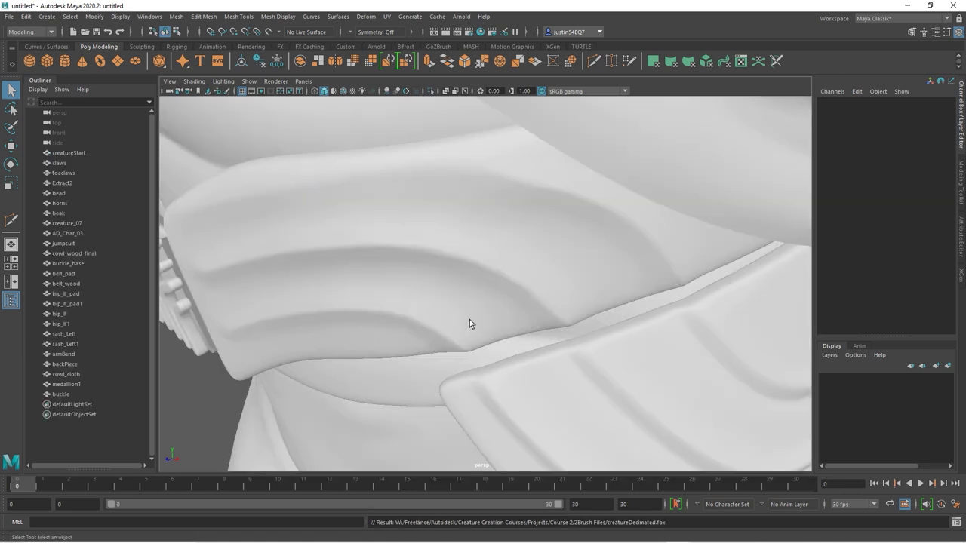
Step: Group all imported meshes from creatureStart through buckle and name the group CreatureHIGH
key("a")
left_click_drag(509, 288, 490, 276, "alt")
right_click_drag(491, 276, 517, 318, "alt")
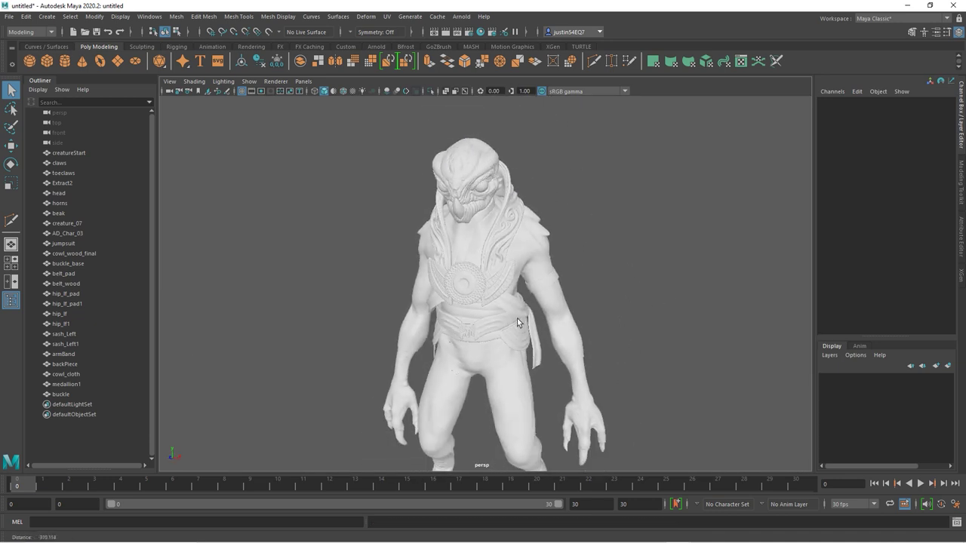
left_click(74, 153)
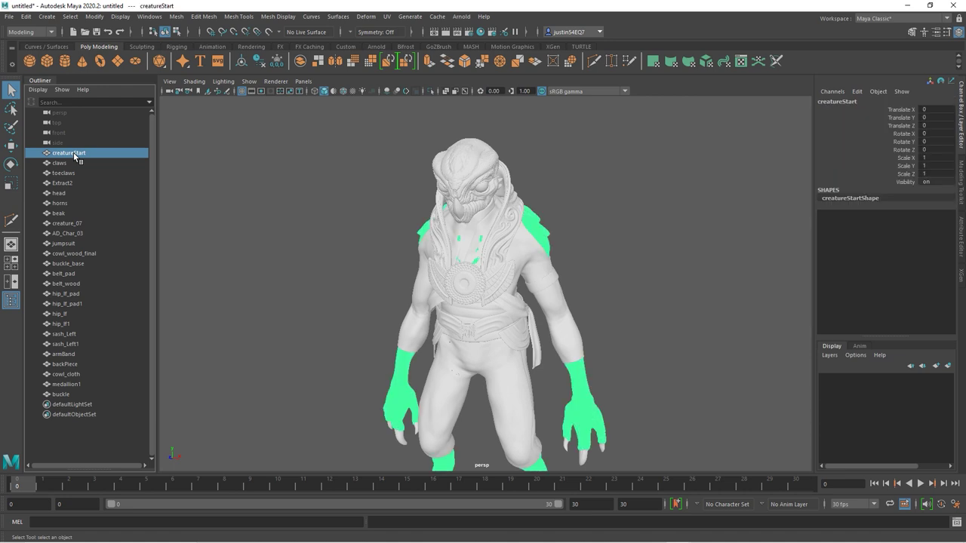
left_click(63, 394, "shift")
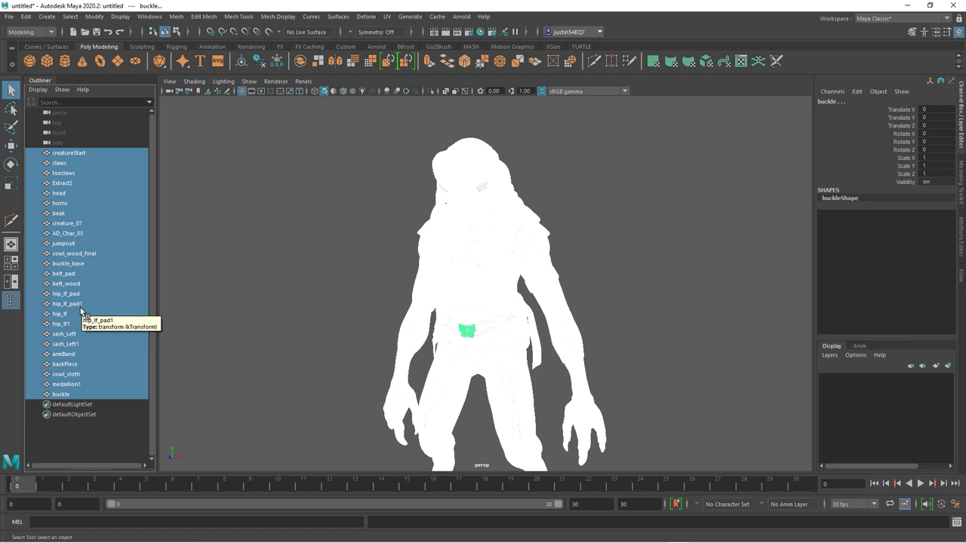
key("ctrl+g")
double_click(75, 154)
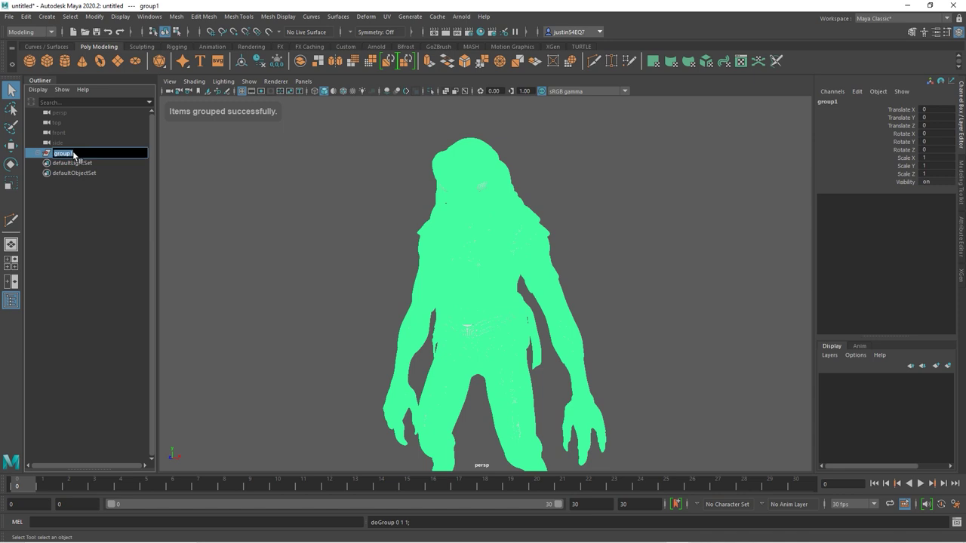
type("CreatureH")
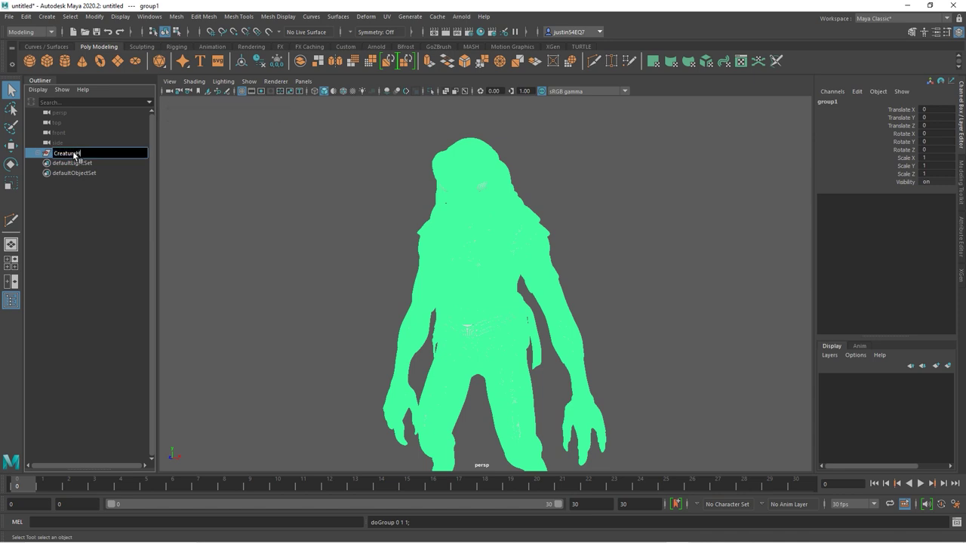
type("IGH")
key("Return")
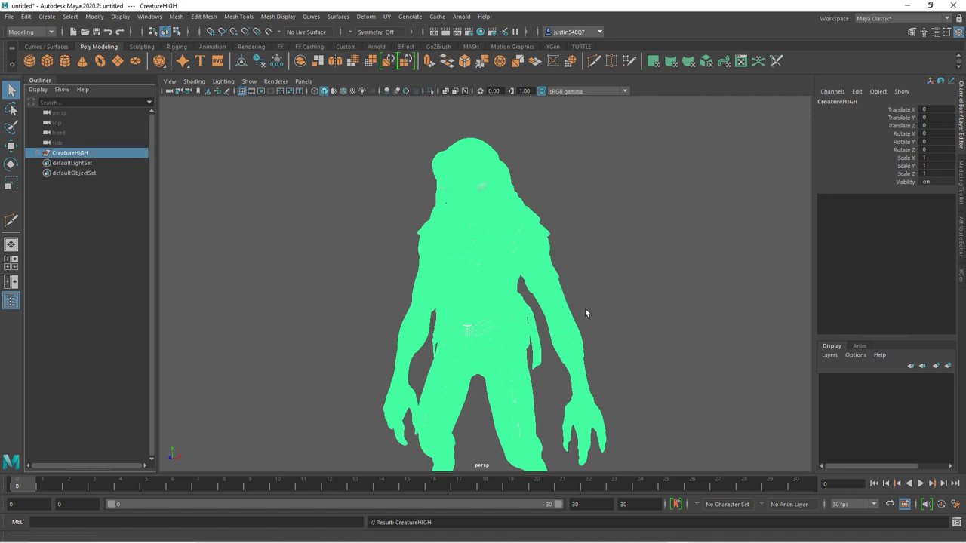
Step: Create a display layer from the CreatureHIGH group, name it CreatureHIGHLayer, and deselect the model
left_click(947, 366)
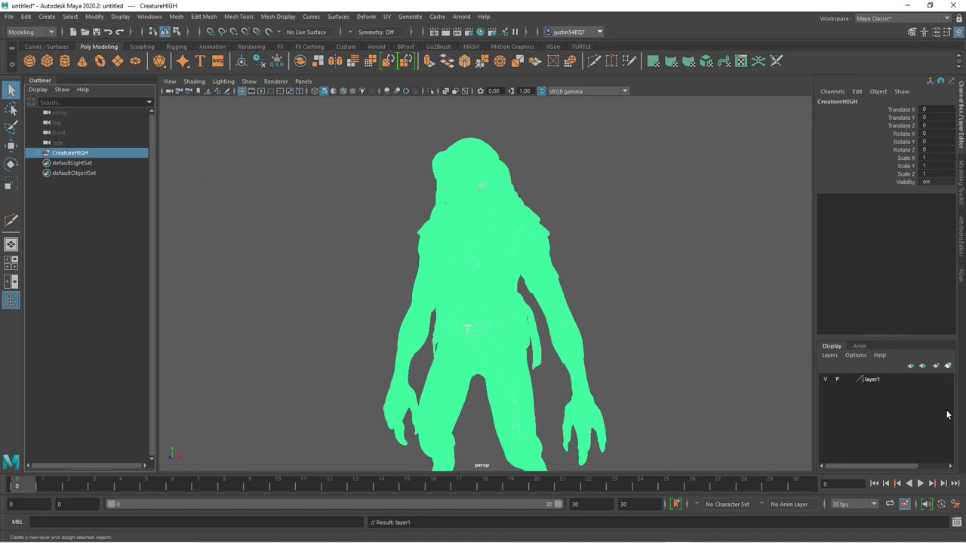
double_click(873, 378)
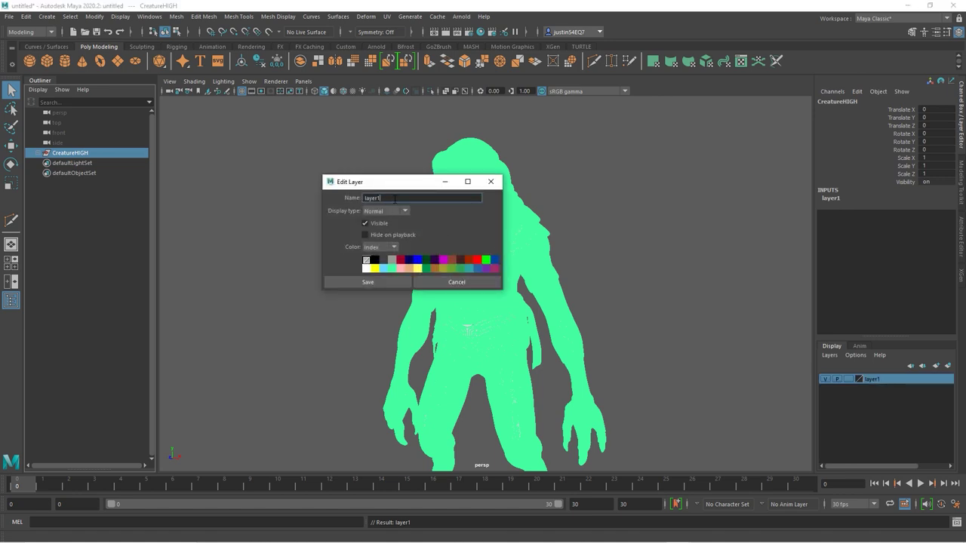
left_click_drag(394, 198, 340, 199)
type("CreatureHIGHLayer")
left_click(391, 281)
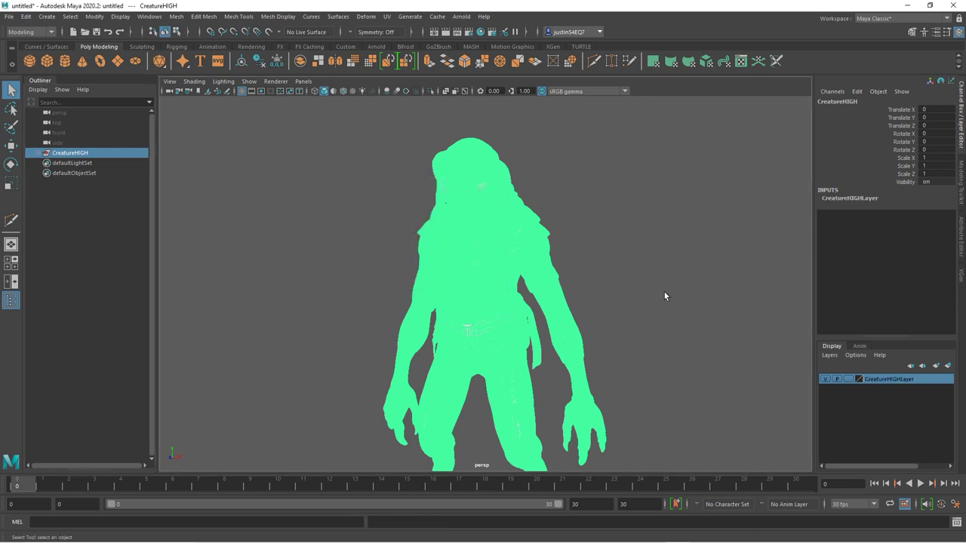
left_click(593, 272)
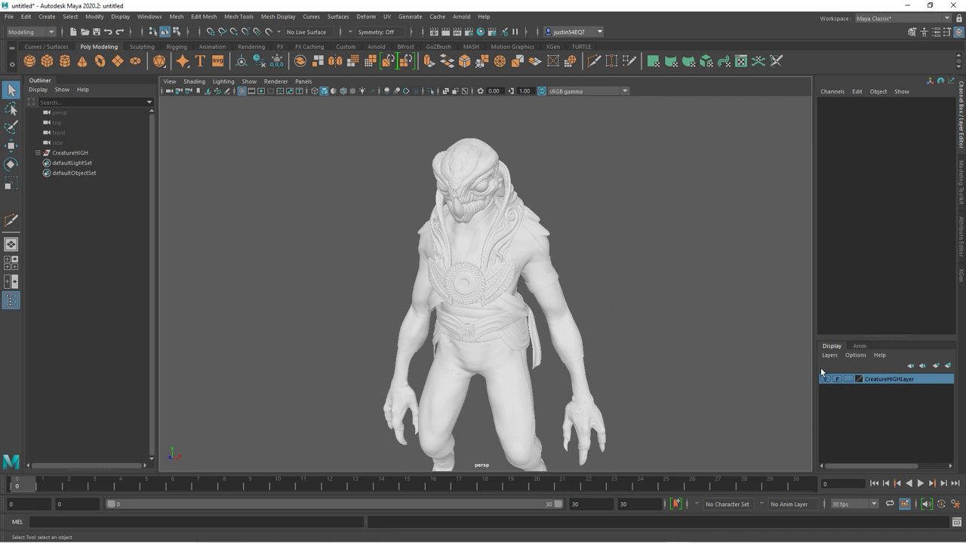
Step: Set the CreatureHIGHLayer display type to reference so the creature cannot be selected
left_click(849, 380)
left_click(849, 379)
left_click_drag(630, 217, 505, 244, "alt")
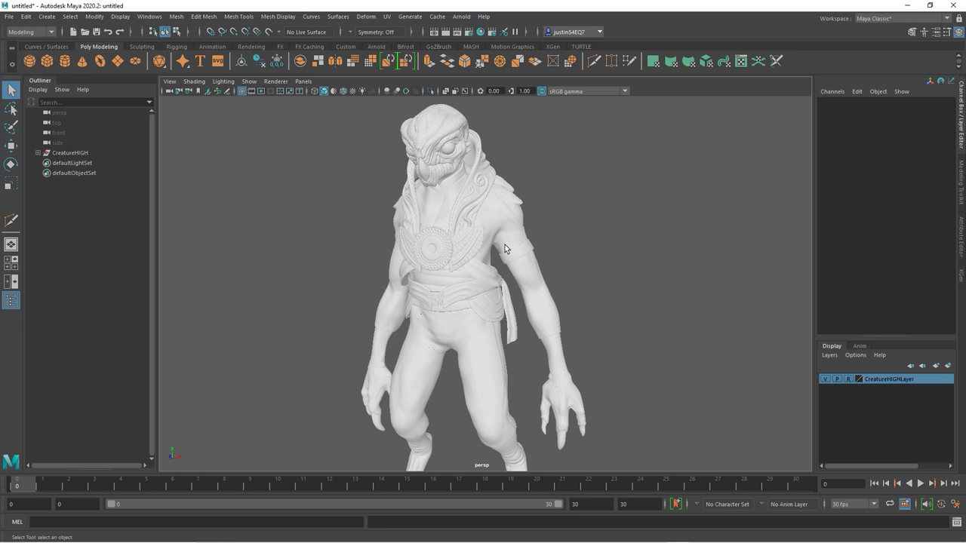